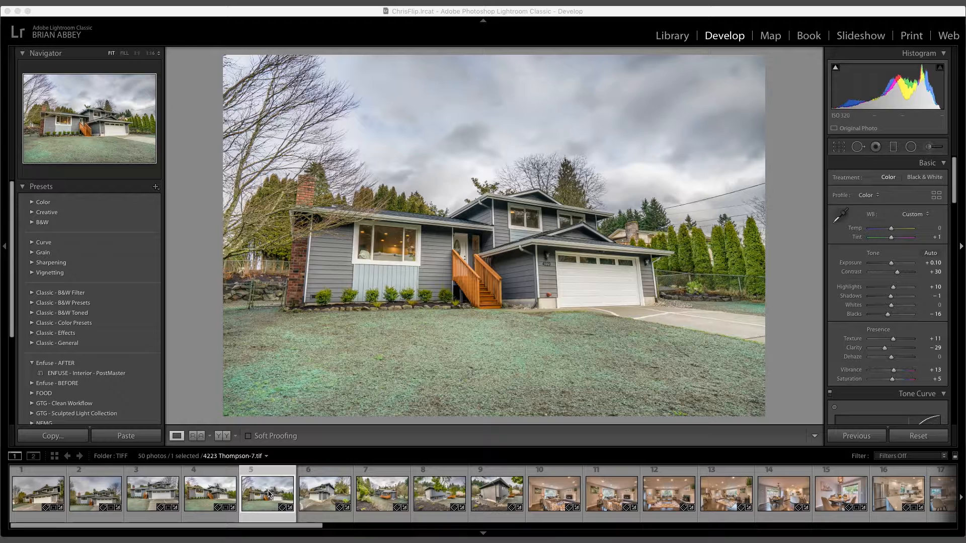
Step: Send an edited copy of the house photo, with Lightroom adjustments, to Photoshop CC 2019
{"action": "left_click", "coordinate": [267, 494]}
{"action": "right_click", "coordinate": [267, 495]}
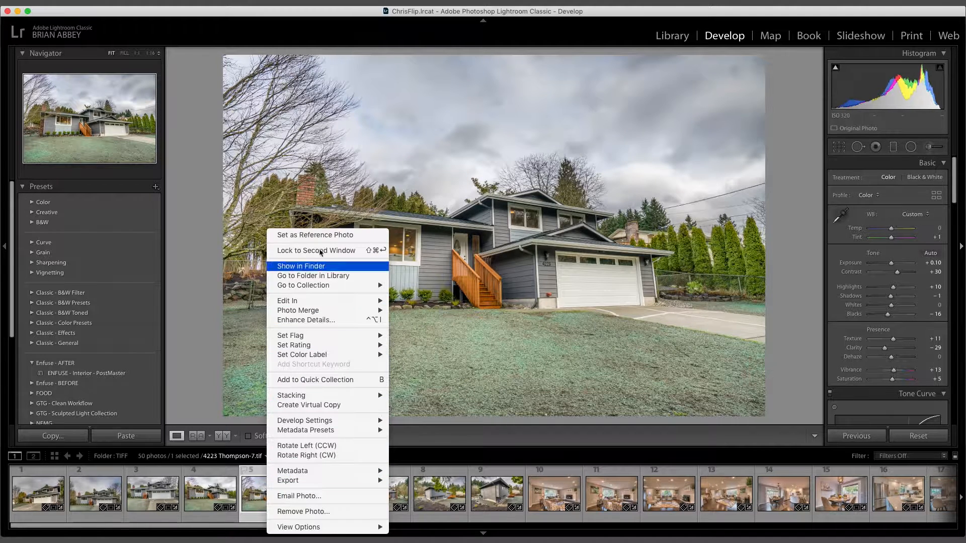
{"action": "mouse_move", "coordinate": [311, 301]}
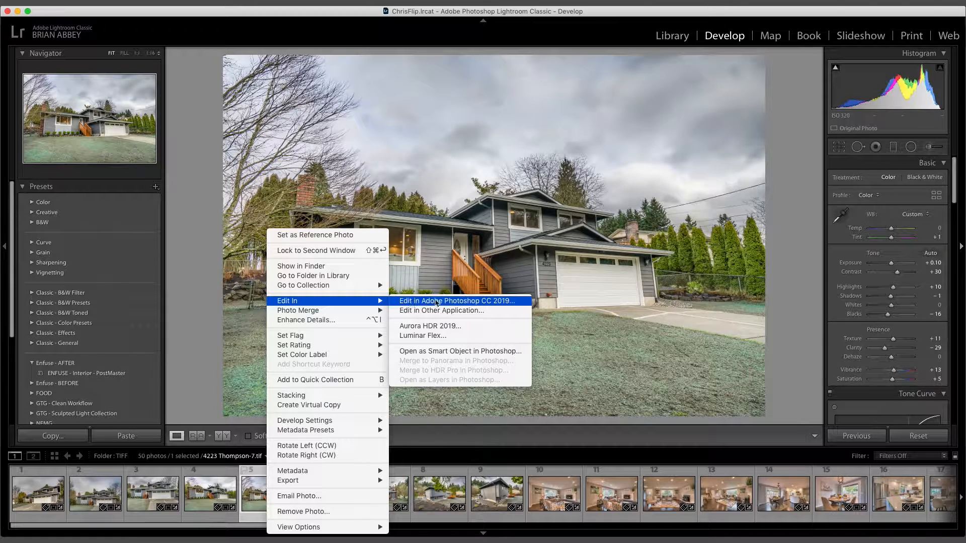
{"action": "left_click", "coordinate": [435, 302]}
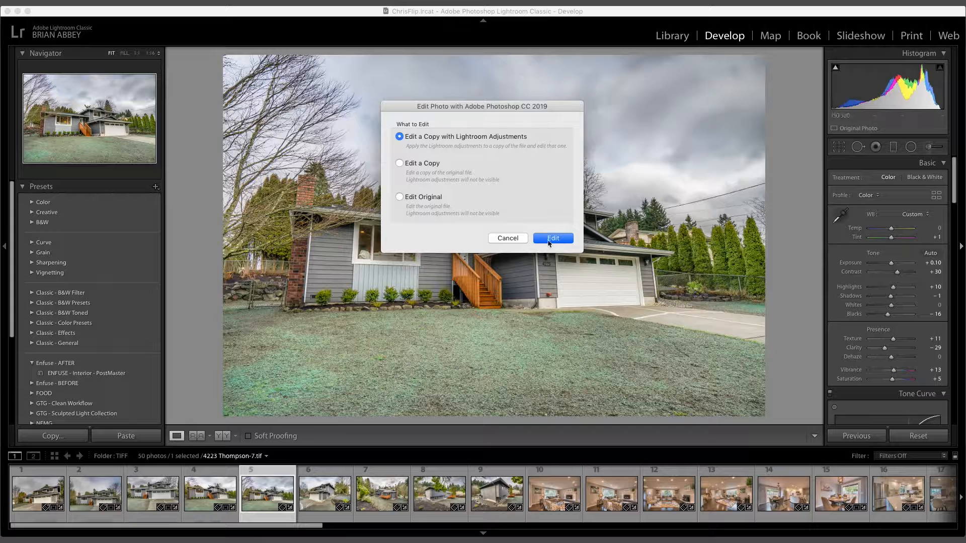
{"action": "left_click", "coordinate": [550, 241]}
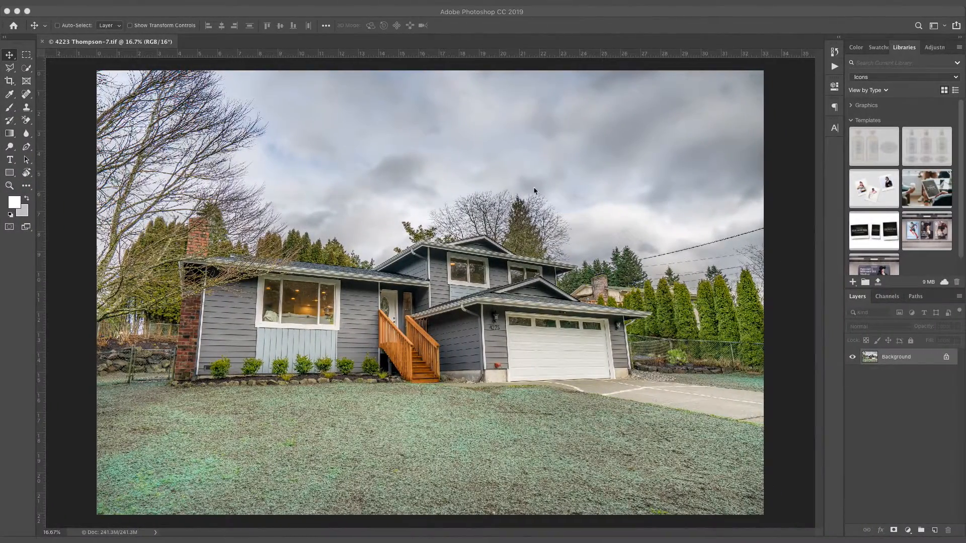
{"action": "left_click", "coordinate": [926, 360]}
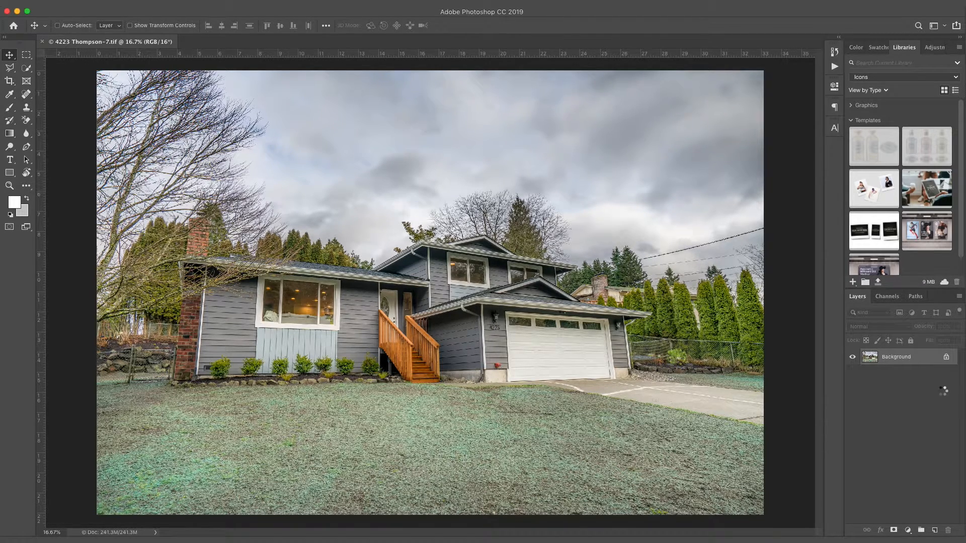
{"action": "left_click_drag", "start_coordinate": [414, 261], "coordinate": [366, 273]}
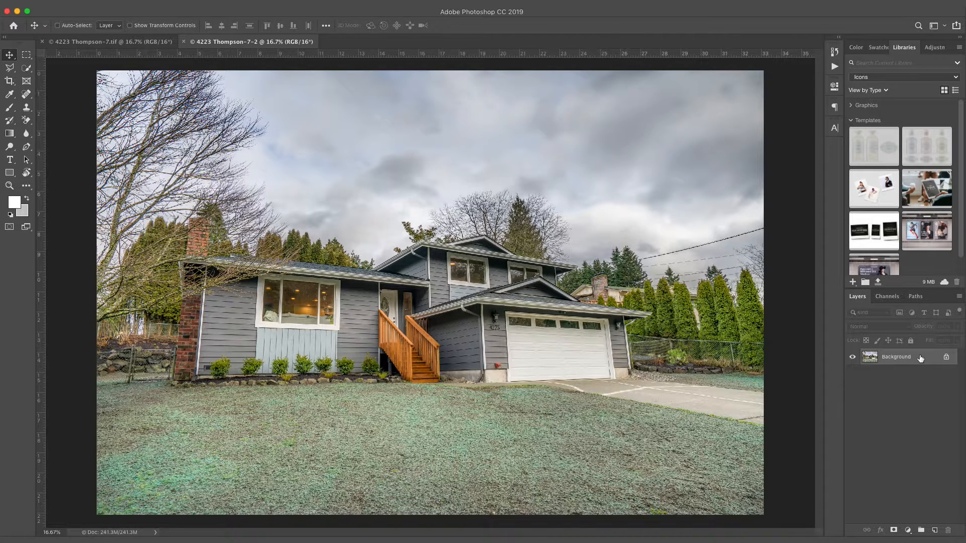
Step: Duplicate the Background into Layer 1 and keep Layer 1 selected
{"action": "key", "text": "super"}
{"action": "key", "text": "super+j"}
{"action": "left_click", "coordinate": [907, 372]}
{"action": "left_click", "coordinate": [907, 360]}
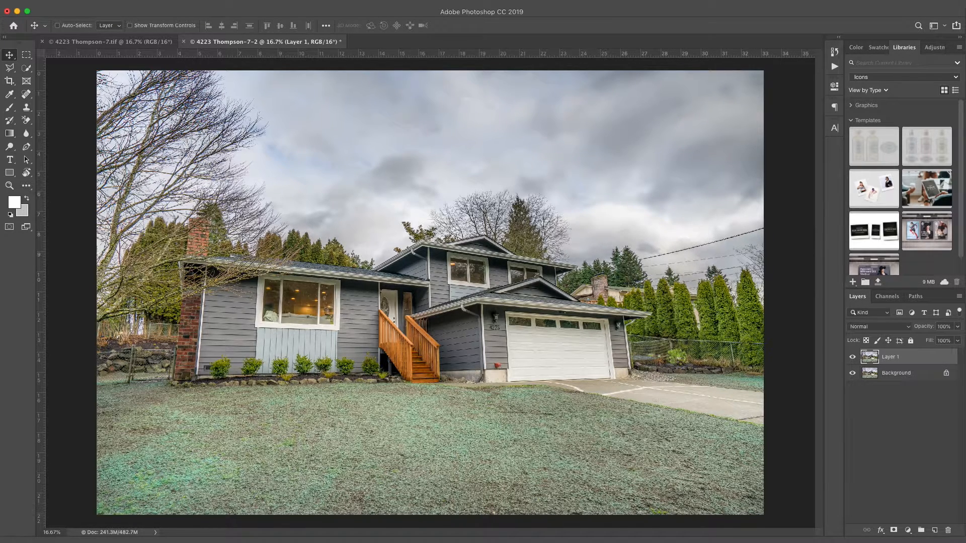
Step: Pick the fluffy-cloud blue sky stock image and place it into the photo
{"action": "left_click_drag", "start_coordinate": [965, 166], "coordinate": [423, 261]}
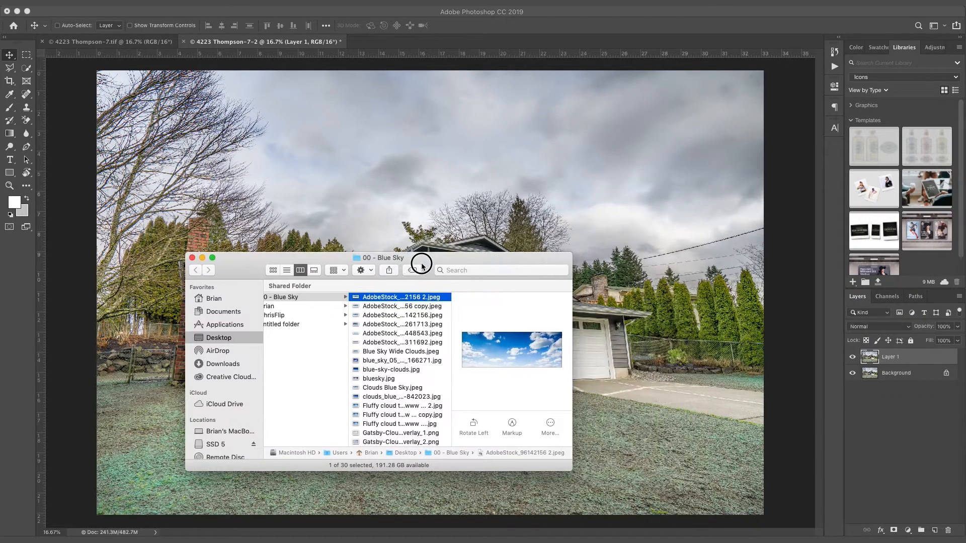
{"action": "left_click", "coordinate": [418, 306]}
{"action": "key", "text": "Down"}
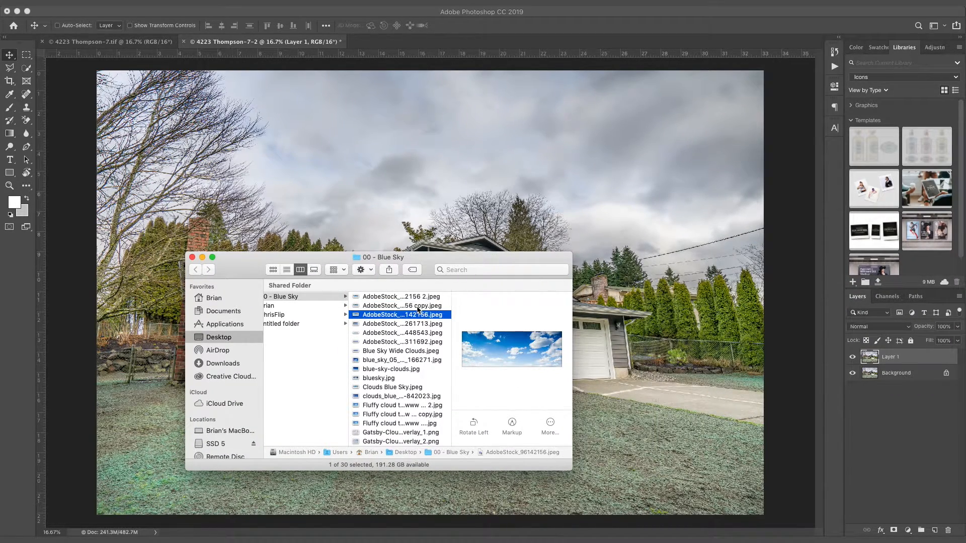
{"action": "key", "text": "Down"}
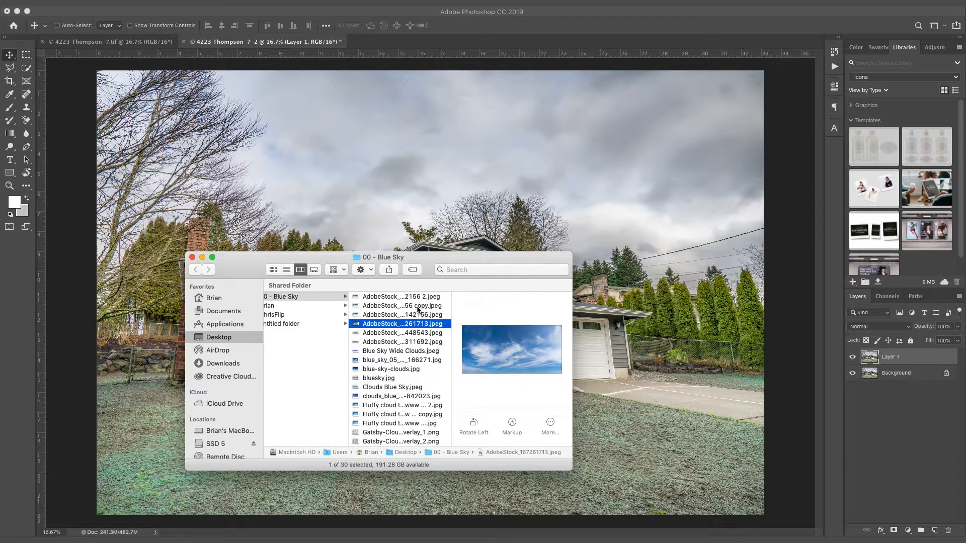
{"action": "key", "text": "Up"}
{"action": "key", "text": "Up"}
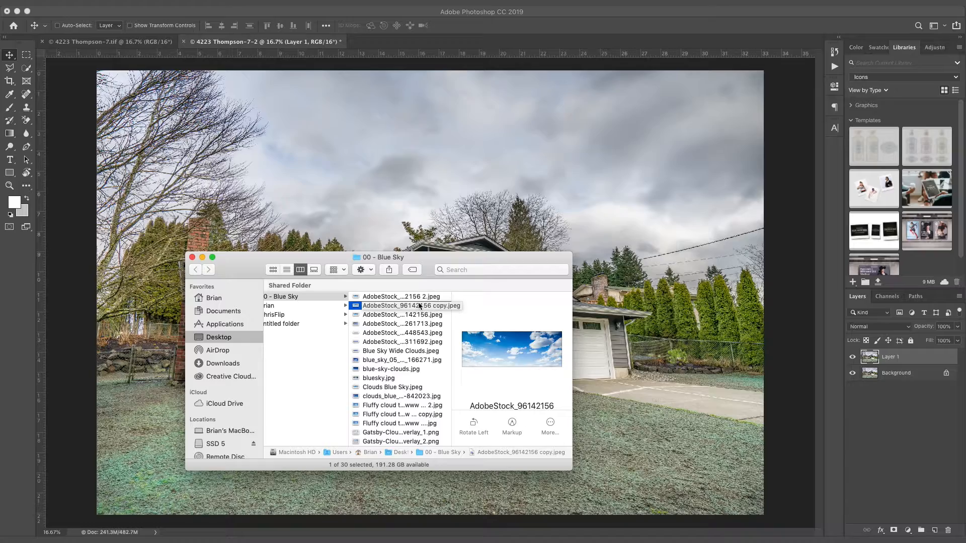
{"action": "left_click_drag", "start_coordinate": [418, 297], "coordinate": [478, 196]}
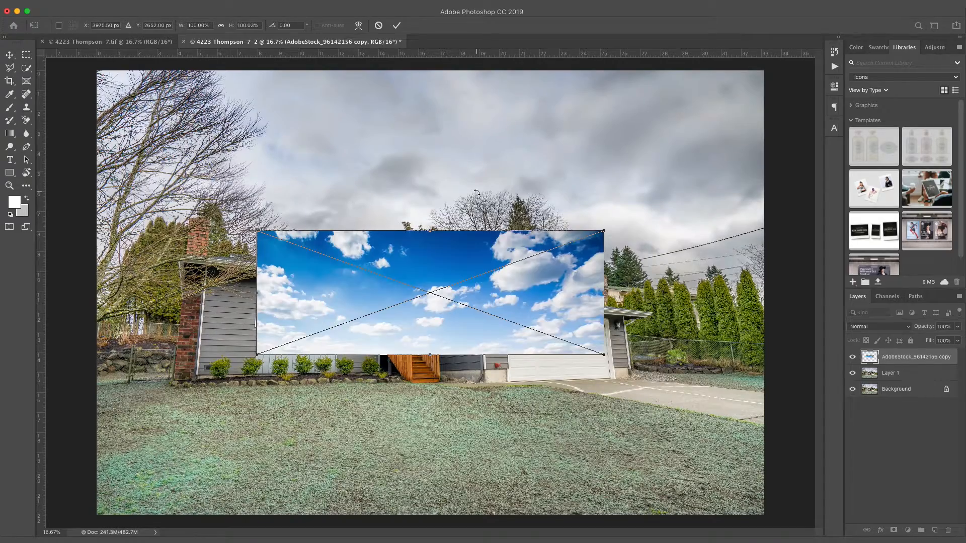
Step: Scale the sky up to cover the photo's top and stack it beneath Layer 1
{"action": "scroll", "coordinate": [473, 244], "scroll_direction": "down", "scroll_amount": 2}
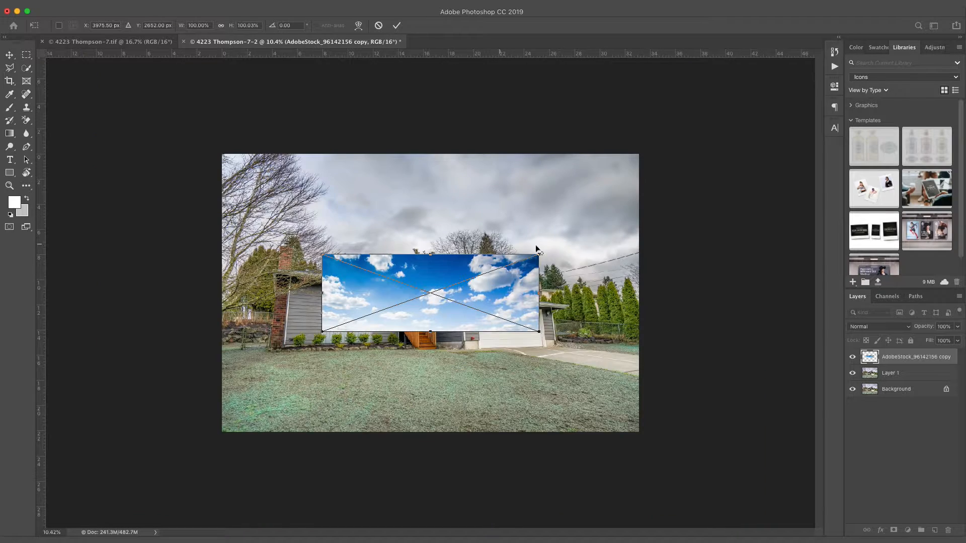
{"action": "left_click_drag", "start_coordinate": [539, 254], "coordinate": [737, 183]}
{"action": "left_click_drag", "start_coordinate": [322, 183], "coordinate": [210, 127]}
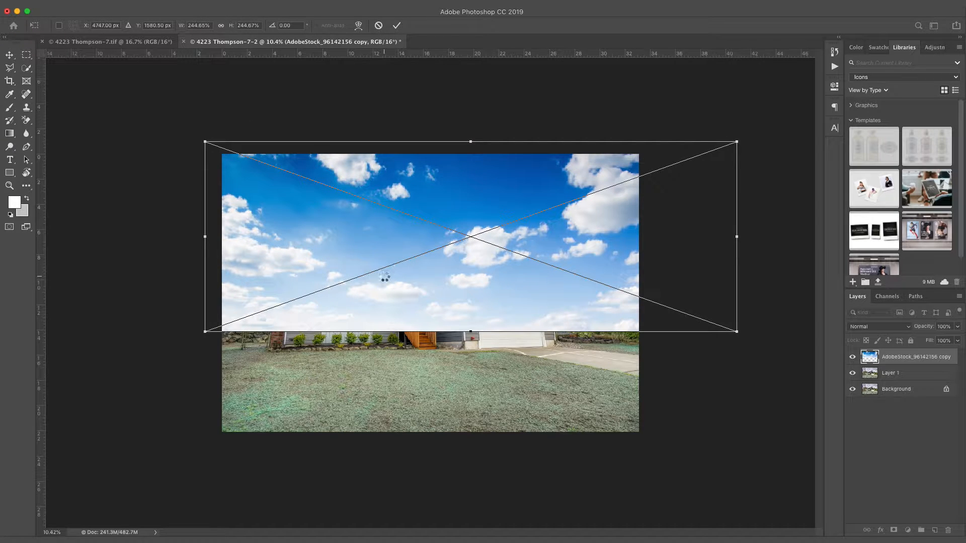
{"action": "key", "text": "Return"}
{"action": "left_click_drag", "start_coordinate": [459, 270], "coordinate": [449, 260]}
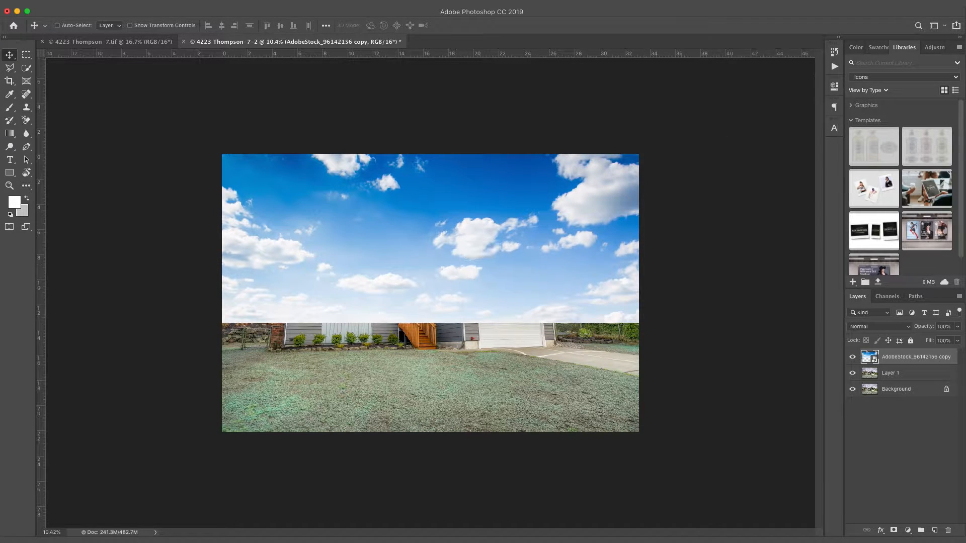
{"action": "left_click_drag", "start_coordinate": [906, 359], "coordinate": [900, 383]}
{"action": "left_click", "coordinate": [887, 358]}
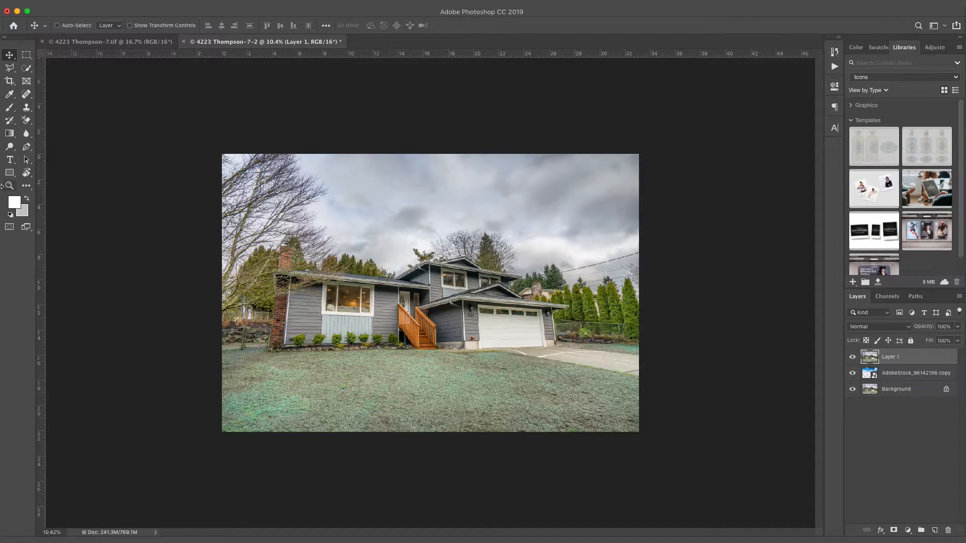
Step: Choose the Background Eraser with Discontiguous limits and 19% tolerance
{"action": "key", "text": "shift+e"}
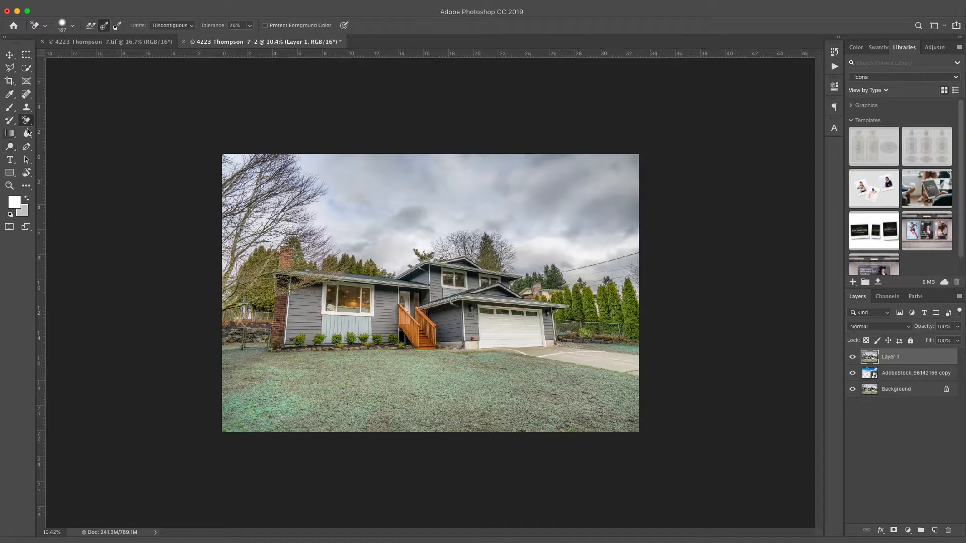
{"action": "left_click", "coordinate": [28, 121]}
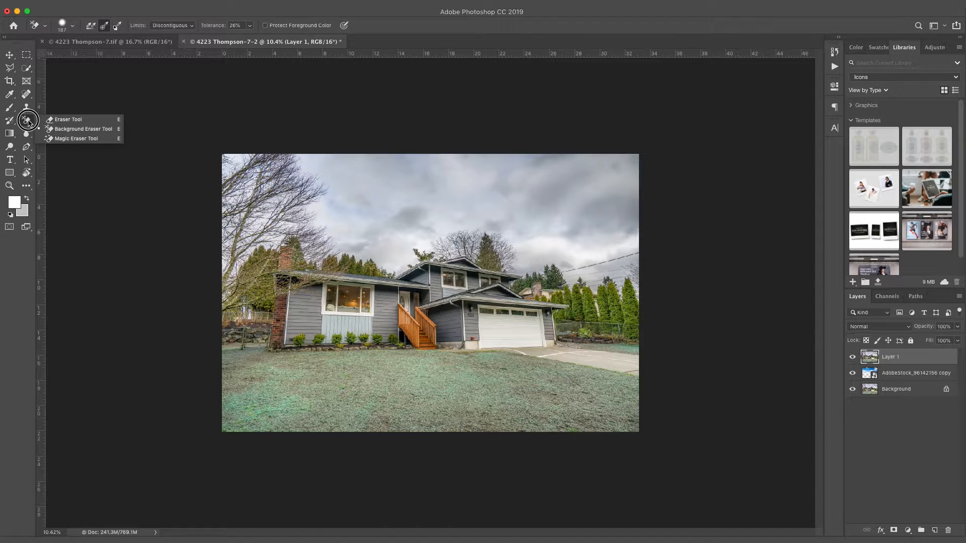
{"action": "left_click", "coordinate": [57, 129]}
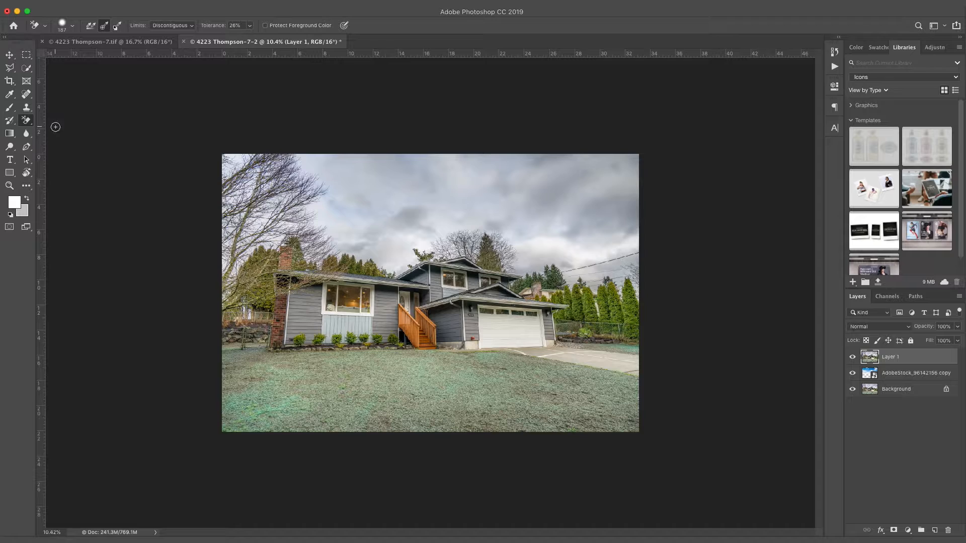
{"action": "left_click", "coordinate": [188, 26]}
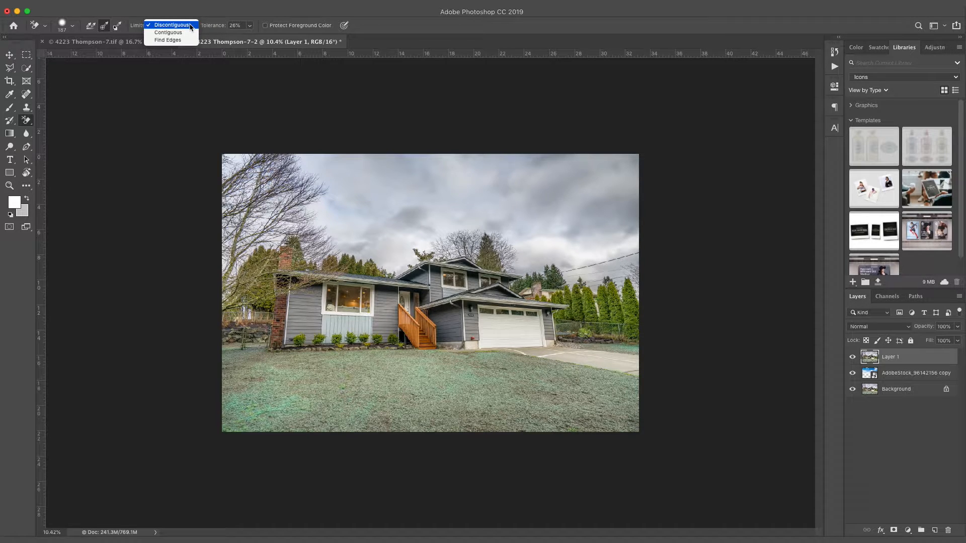
{"action": "left_click", "coordinate": [191, 26]}
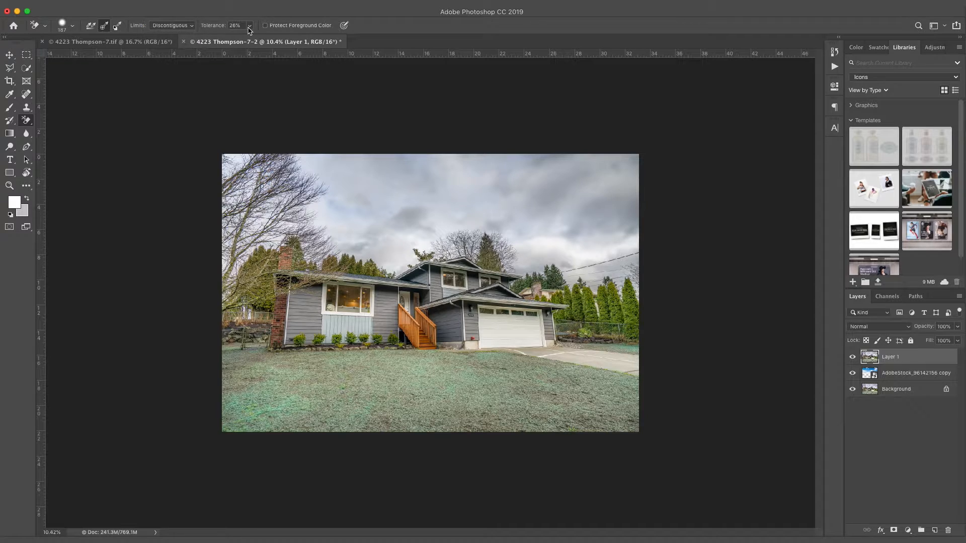
{"action": "left_click", "coordinate": [250, 25]}
{"action": "mouse_move", "coordinate": [249, 39]}
{"action": "left_mouse_down"}
{"action": "mouse_move", "coordinate": [284, 39]}
{"action": "mouse_move", "coordinate": [239, 44]}
{"action": "left_mouse_up"}
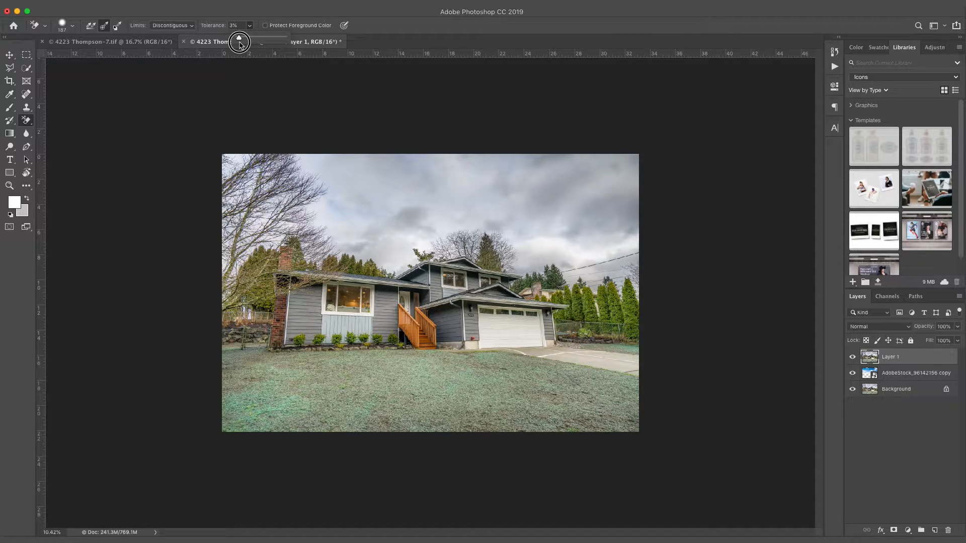
{"action": "left_click_drag", "start_coordinate": [240, 43], "coordinate": [248, 43]}
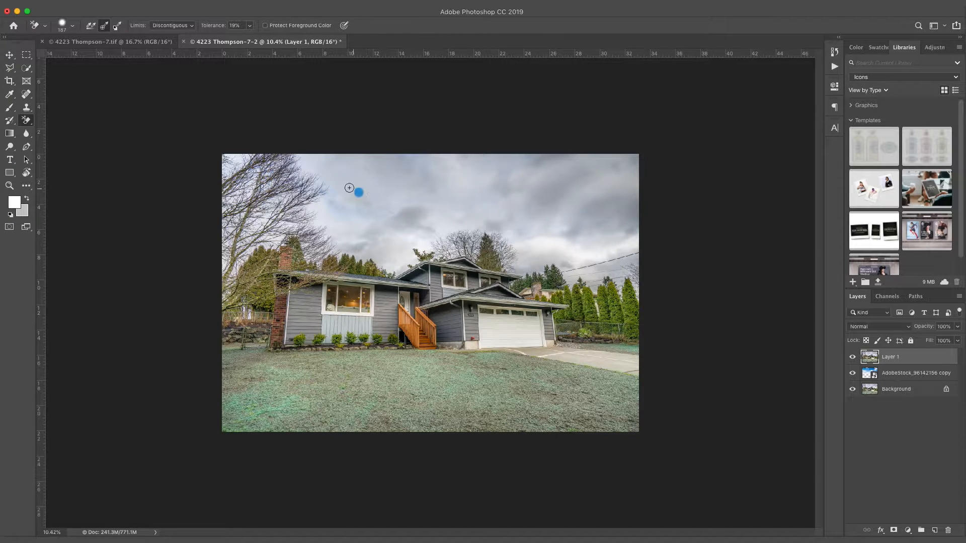
Step: Undo the test erase and set the eraser brush to 374 px with 24% hardness
{"action": "key", "text": "super+z"}
{"action": "right_click", "coordinate": [343, 190]}
{"action": "left_click_drag", "start_coordinate": [426, 211], "coordinate": [435, 212]}
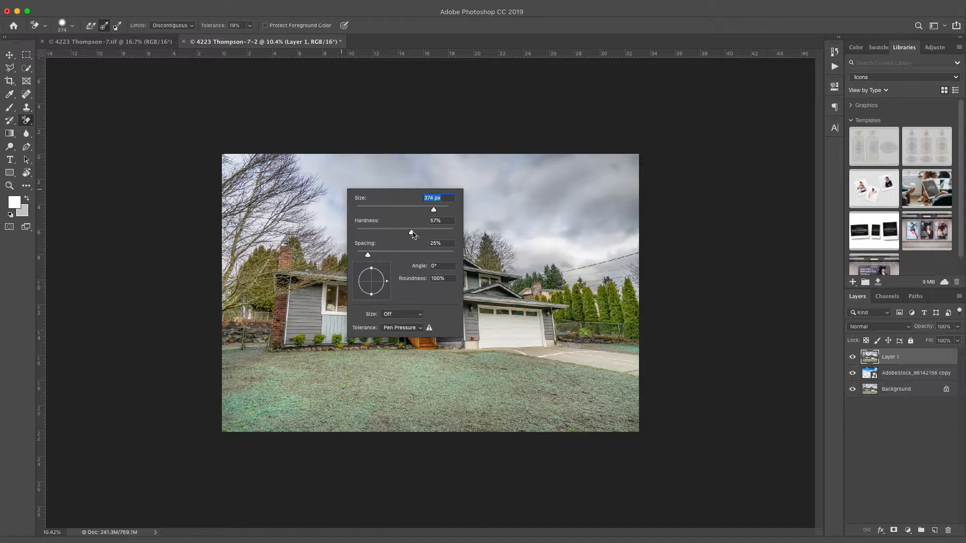
{"action": "left_click_drag", "start_coordinate": [413, 234], "coordinate": [380, 237]}
{"action": "left_click", "coordinate": [368, 106]}
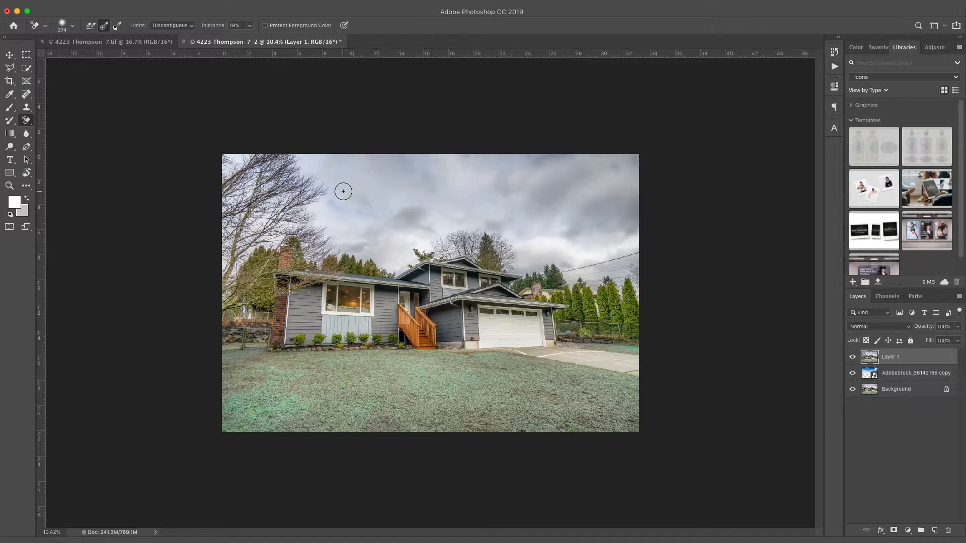
{"action": "key", "text": "super+plus"}
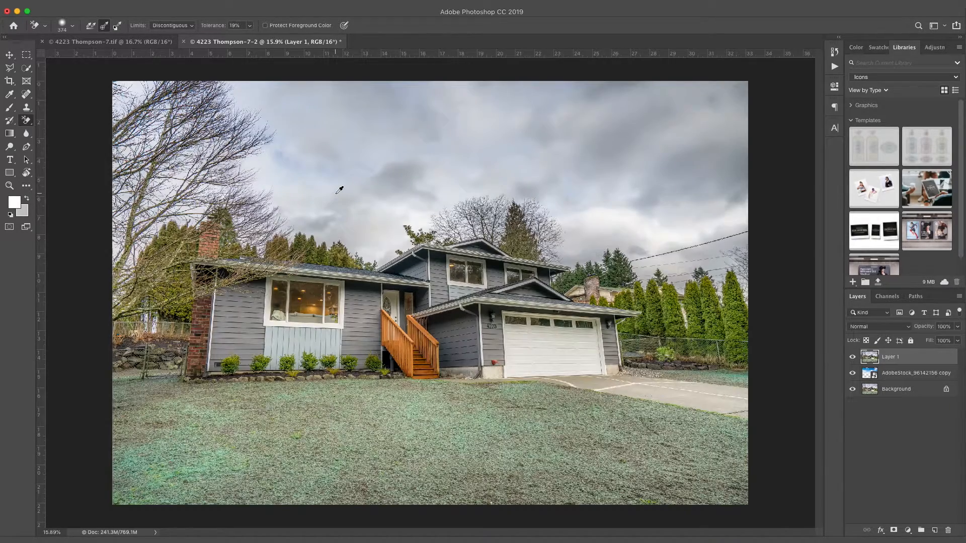
Step: Erase the grey sky along the top edge and the cloud band across the middle
{"action": "scroll", "coordinate": [340, 190], "scroll_direction": "up", "scroll_amount": 2}
{"action": "scroll", "coordinate": [302, 180], "scroll_direction": "up", "scroll_amount": 2}
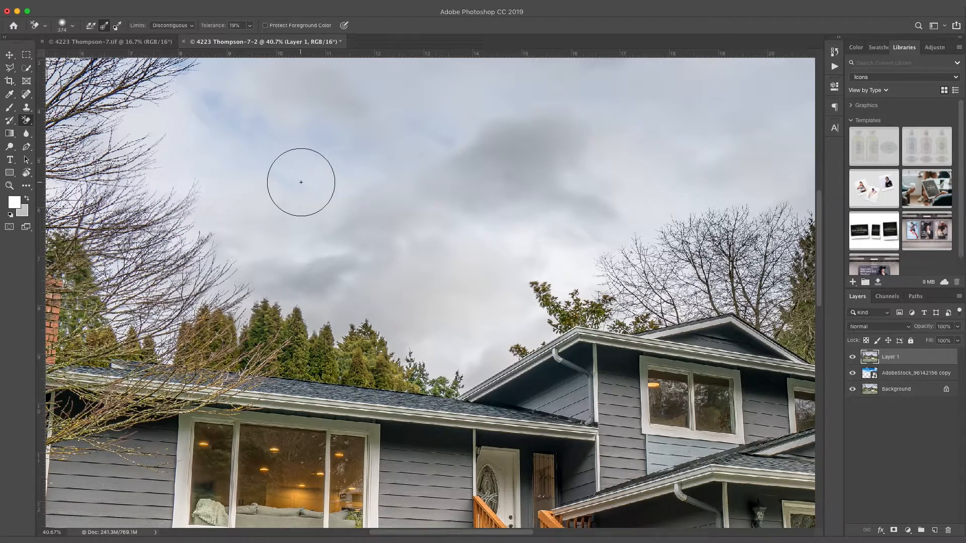
{"action": "scroll", "coordinate": [301, 182], "scroll_direction": "up", "scroll_amount": 3}
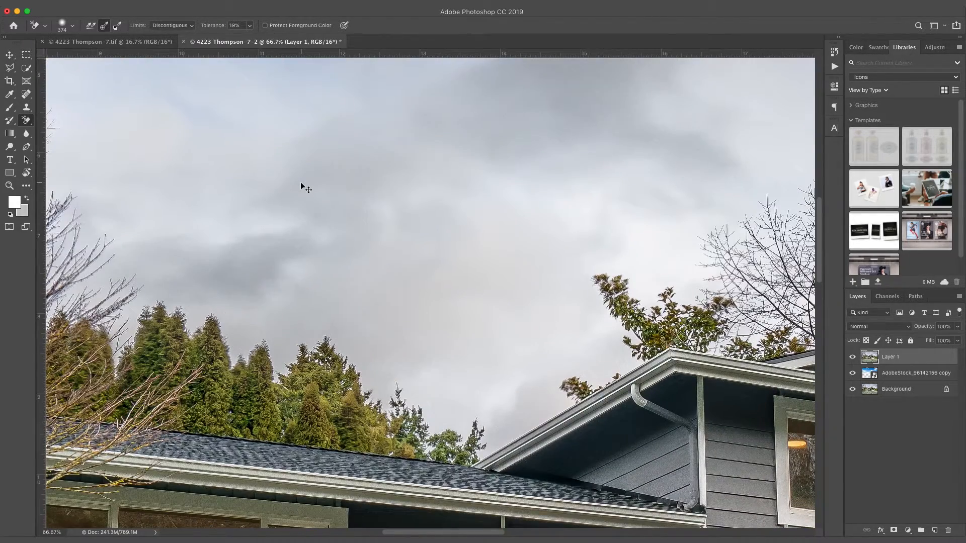
{"action": "scroll", "coordinate": [301, 185], "scroll_direction": "down", "scroll_amount": 2}
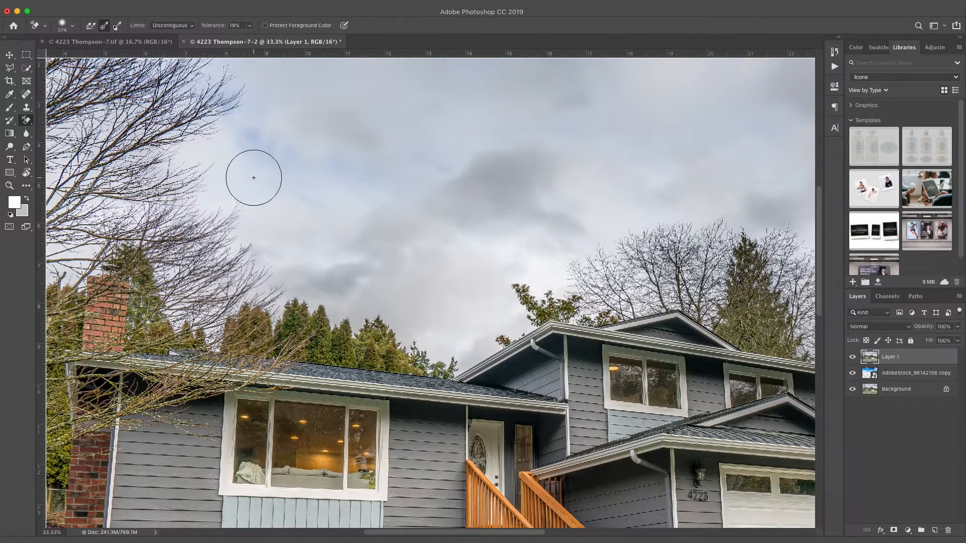
{"action": "scroll", "coordinate": [258, 174], "scroll_direction": "down", "scroll_amount": 2}
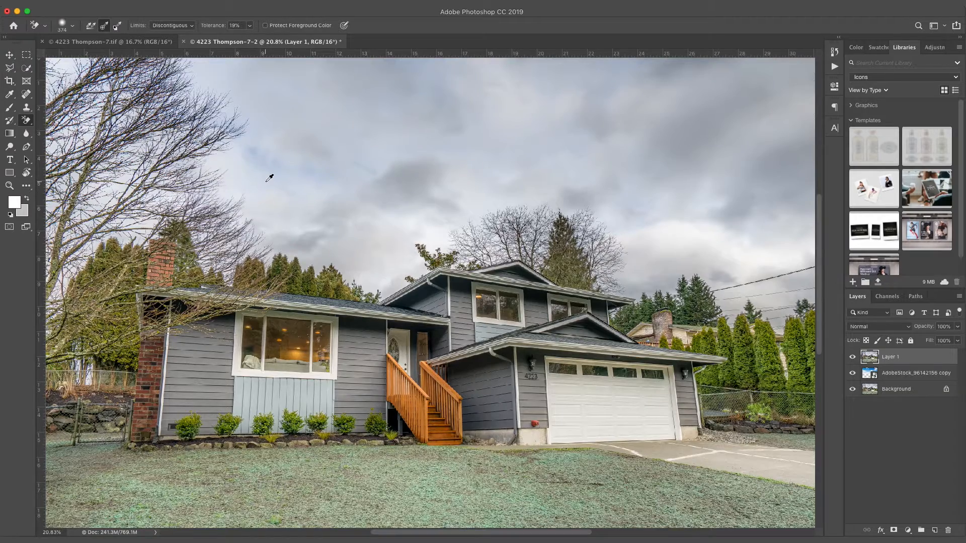
{"action": "scroll", "coordinate": [269, 179], "scroll_direction": "down", "scroll_amount": 2}
{"action": "scroll", "coordinate": [272, 177], "scroll_direction": "up", "scroll_amount": 2}
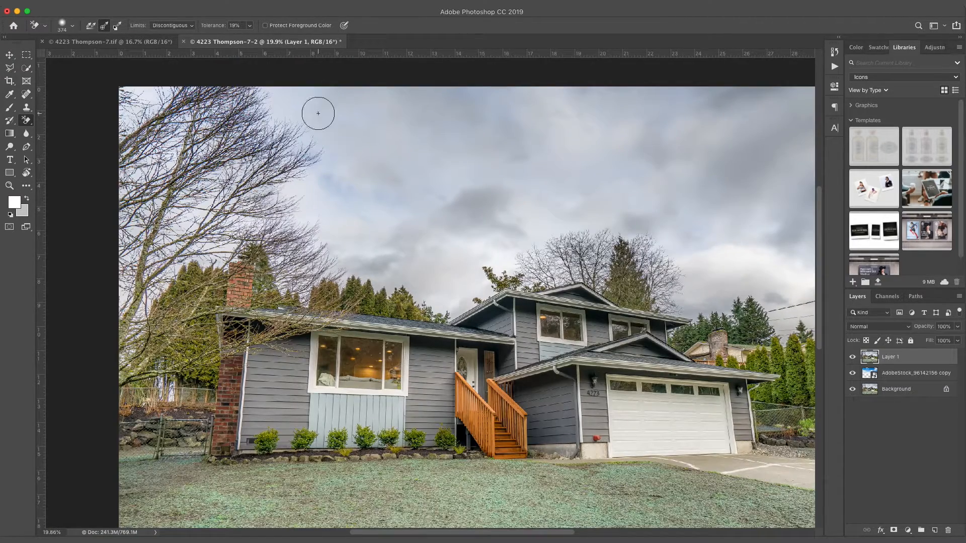
{"action": "mouse_move", "coordinate": [306, 105]}
{"action": "left_mouse_down"}
{"action": "mouse_move", "coordinate": [678, 101]}
{"action": "mouse_move", "coordinate": [315, 126]}
{"action": "mouse_move", "coordinate": [353, 148]}
{"action": "mouse_move", "coordinate": [654, 113]}
{"action": "mouse_move", "coordinate": [675, 132]}
{"action": "mouse_move", "coordinate": [294, 162]}
{"action": "mouse_move", "coordinate": [277, 201]}
{"action": "mouse_move", "coordinate": [438, 165]}
{"action": "mouse_move", "coordinate": [710, 149]}
{"action": "mouse_move", "coordinate": [661, 152]}
{"action": "mouse_move", "coordinate": [637, 133]}
{"action": "mouse_move", "coordinate": [765, 87]}
{"action": "mouse_move", "coordinate": [637, 122]}
{"action": "mouse_move", "coordinate": [748, 111]}
{"action": "mouse_move", "coordinate": [722, 127]}
{"action": "mouse_move", "coordinate": [751, 123]}
{"action": "mouse_move", "coordinate": [630, 157]}
{"action": "mouse_move", "coordinate": [273, 209]}
{"action": "mouse_move", "coordinate": [119, 284]}
{"action": "left_mouse_up"}
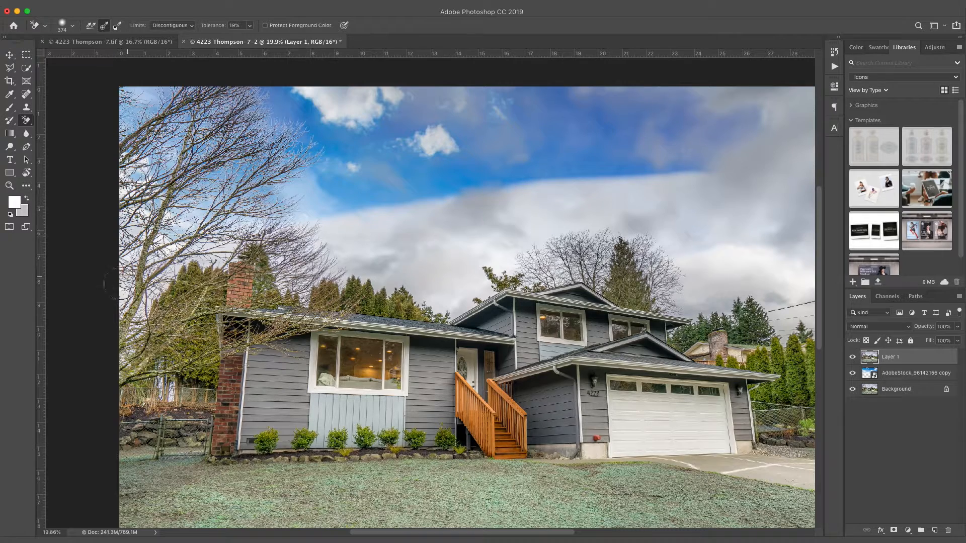
{"action": "mouse_move", "coordinate": [464, 168]}
{"action": "left_mouse_down"}
{"action": "mouse_move", "coordinate": [489, 184]}
{"action": "mouse_move", "coordinate": [425, 272]}
{"action": "mouse_move", "coordinate": [396, 283]}
{"action": "mouse_move", "coordinate": [467, 279]}
{"action": "mouse_move", "coordinate": [444, 297]}
{"action": "mouse_move", "coordinate": [450, 302]}
{"action": "mouse_move", "coordinate": [562, 190]}
{"action": "mouse_move", "coordinate": [444, 246]}
{"action": "mouse_move", "coordinate": [576, 177]}
{"action": "mouse_move", "coordinate": [477, 220]}
{"action": "mouse_move", "coordinate": [678, 164]}
{"action": "mouse_move", "coordinate": [625, 197]}
{"action": "mouse_move", "coordinate": [746, 138]}
{"action": "left_mouse_up"}
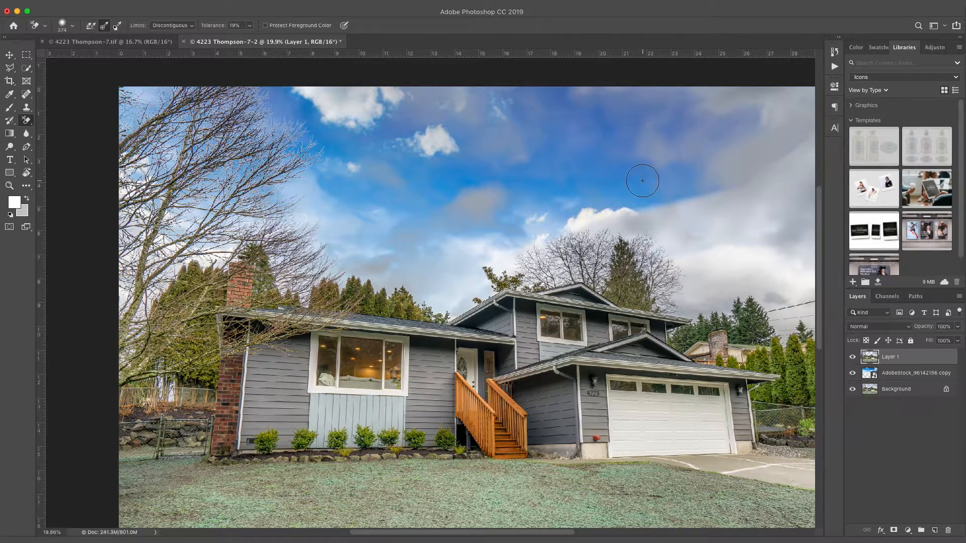
Step: Erase the upper-sky grey clouds and treetop edges, deepening hazy patches to blue
{"action": "scroll", "coordinate": [649, 176], "scroll_direction": "right", "scroll_amount": 10}
{"action": "mouse_move", "coordinate": [509, 145]}
{"action": "left_mouse_down"}
{"action": "mouse_move", "coordinate": [589, 93]}
{"action": "mouse_move", "coordinate": [217, 116]}
{"action": "mouse_move", "coordinate": [372, 185]}
{"action": "mouse_move", "coordinate": [557, 135]}
{"action": "mouse_move", "coordinate": [523, 197]}
{"action": "mouse_move", "coordinate": [528, 250]}
{"action": "mouse_move", "coordinate": [514, 326]}
{"action": "mouse_move", "coordinate": [542, 304]}
{"action": "mouse_move", "coordinate": [556, 331]}
{"action": "left_mouse_up"}
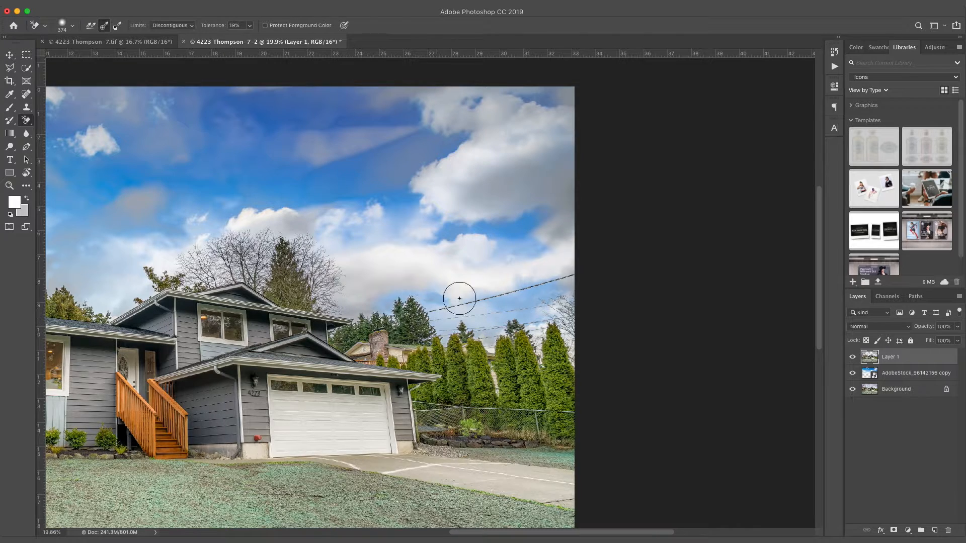
{"action": "mouse_move", "coordinate": [289, 237]}
{"action": "left_mouse_down"}
{"action": "mouse_move", "coordinate": [365, 195]}
{"action": "mouse_move", "coordinate": [316, 192]}
{"action": "mouse_move", "coordinate": [371, 262]}
{"action": "mouse_move", "coordinate": [344, 296]}
{"action": "left_mouse_up"}
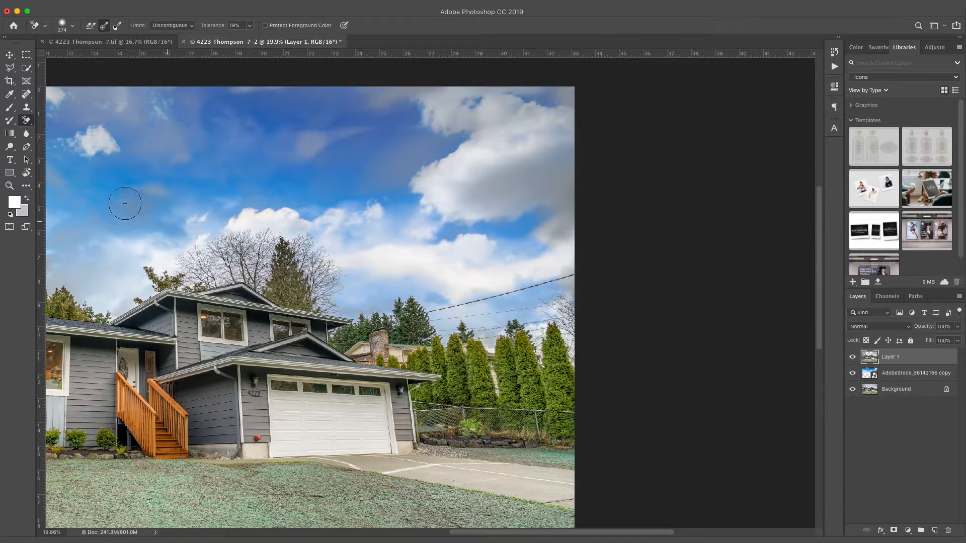
{"action": "scroll", "coordinate": [239, 173], "scroll_direction": "left", "scroll_amount": 5}
{"action": "scroll", "coordinate": [239, 172], "scroll_direction": "left", "scroll_amount": 6}
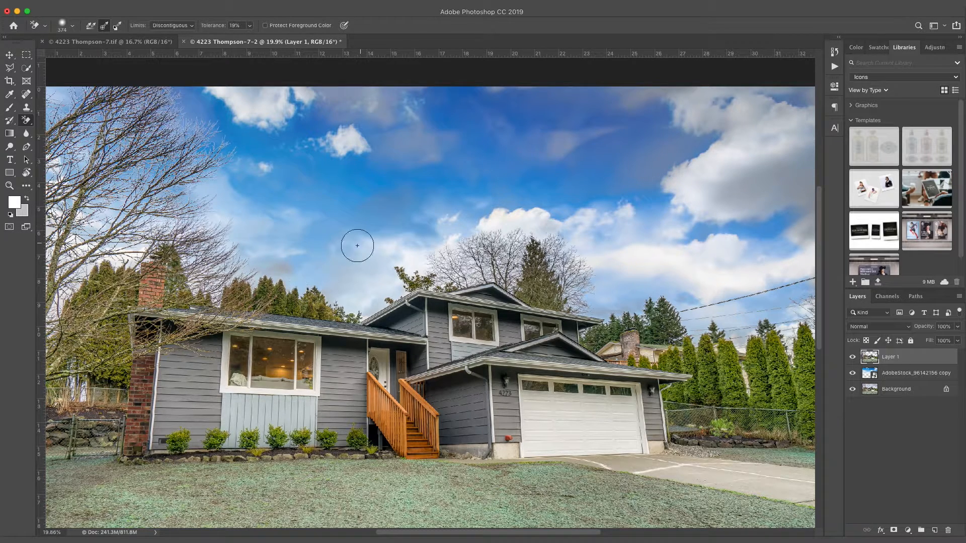
{"action": "mouse_move", "coordinate": [401, 199]}
{"action": "left_mouse_down"}
{"action": "mouse_move", "coordinate": [475, 168]}
{"action": "mouse_move", "coordinate": [393, 213]}
{"action": "mouse_move", "coordinate": [405, 164]}
{"action": "mouse_move", "coordinate": [326, 145]}
{"action": "mouse_move", "coordinate": [329, 78]}
{"action": "mouse_move", "coordinate": [347, 82]}
{"action": "mouse_move", "coordinate": [373, 104]}
{"action": "left_mouse_up"}
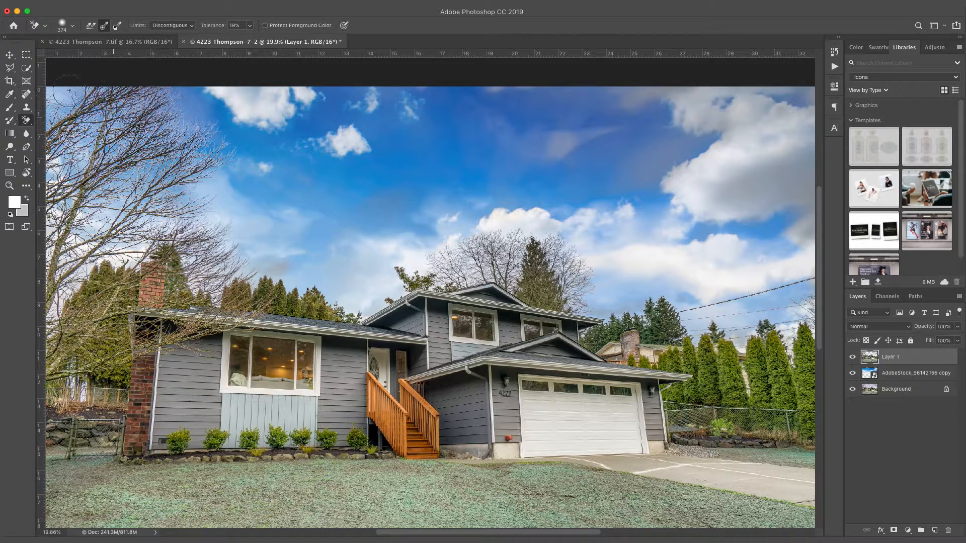
{"action": "mouse_move", "coordinate": [617, 131]}
{"action": "left_mouse_down"}
{"action": "mouse_move", "coordinate": [513, 126]}
{"action": "mouse_move", "coordinate": [592, 120]}
{"action": "mouse_move", "coordinate": [548, 150]}
{"action": "left_mouse_up"}
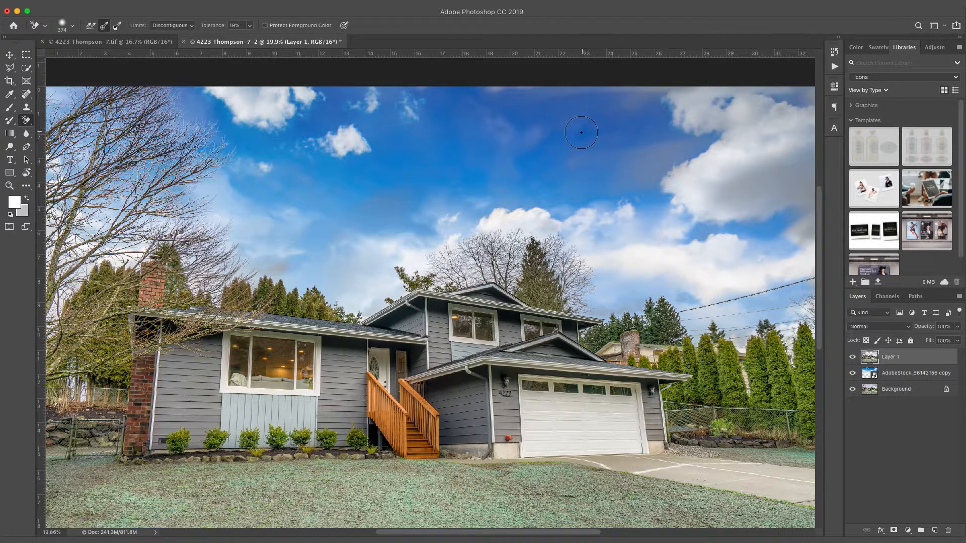
{"action": "scroll", "coordinate": [559, 151], "scroll_direction": "down", "scroll_amount": 5}
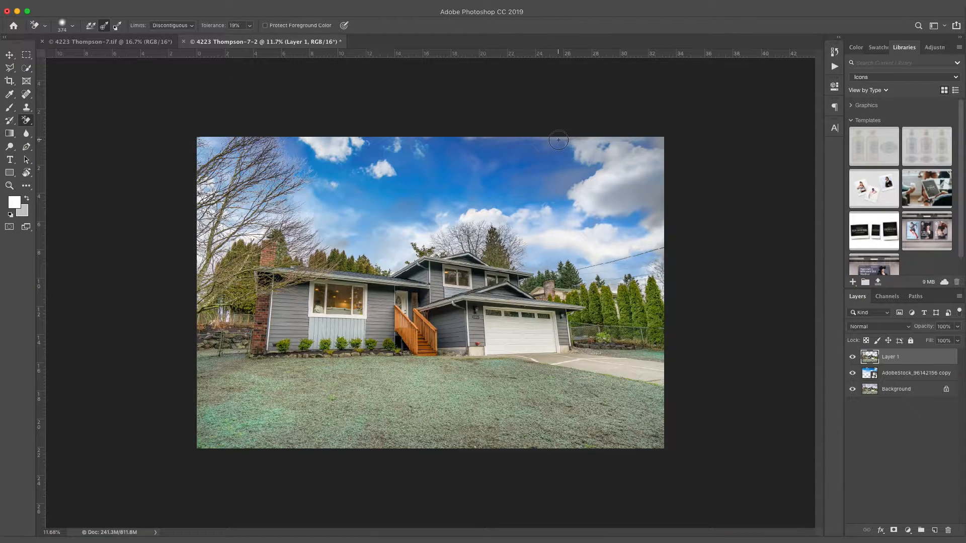
Step: Enlarge the eraser to 472 px and clear haze from the upper sky and right clouds
{"action": "left_click_drag", "start_coordinate": [554, 140], "coordinate": [465, 141]}
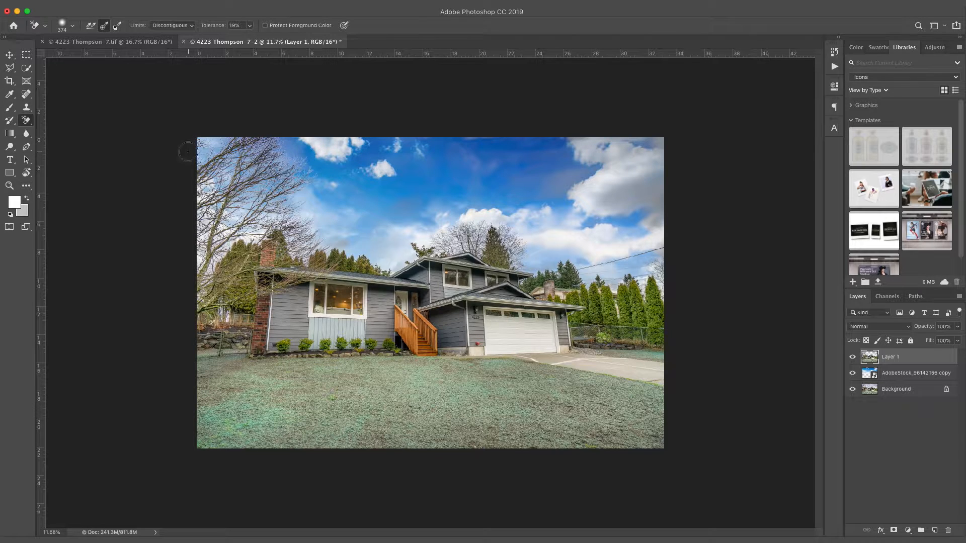
{"action": "right_click", "coordinate": [402, 173]}
{"action": "left_click_drag", "start_coordinate": [495, 192], "coordinate": [498, 193]}
{"action": "left_click", "coordinate": [567, 179]}
{"action": "mouse_move", "coordinate": [563, 181]}
{"action": "left_mouse_down"}
{"action": "mouse_move", "coordinate": [661, 144]}
{"action": "mouse_move", "coordinate": [552, 146]}
{"action": "left_mouse_up"}
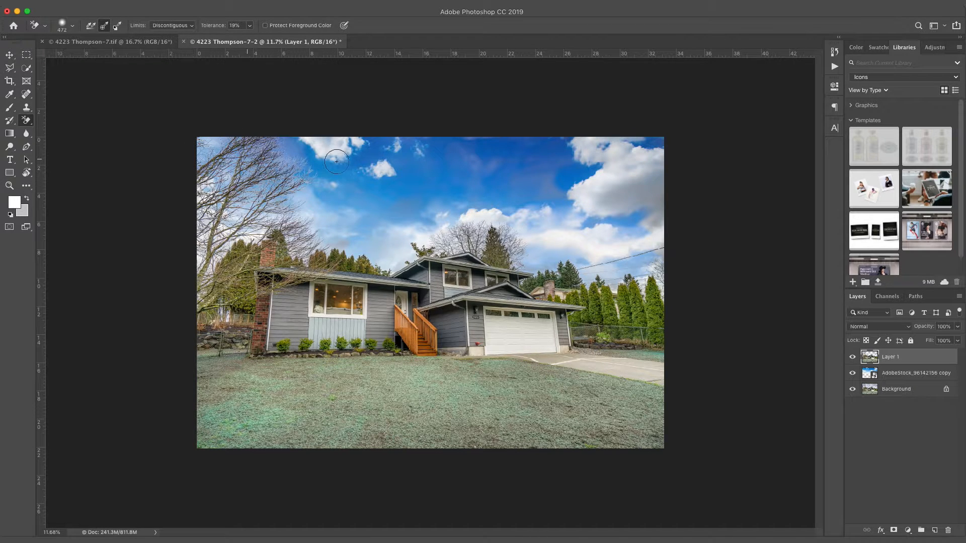
{"action": "mouse_move", "coordinate": [522, 171]}
{"action": "left_mouse_down"}
{"action": "mouse_move", "coordinate": [670, 165]}
{"action": "mouse_move", "coordinate": [300, 194]}
{"action": "left_mouse_up"}
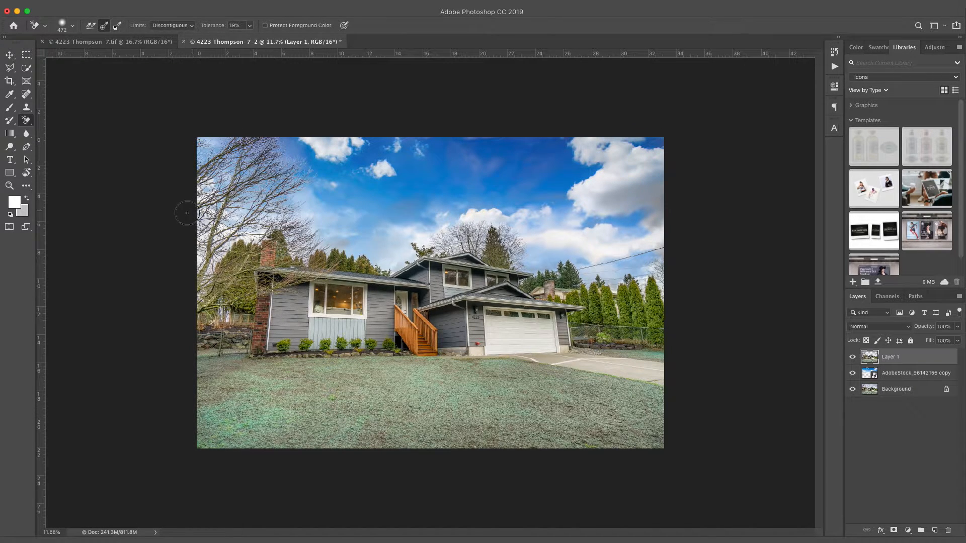
{"action": "mouse_move", "coordinate": [528, 223]}
{"action": "left_mouse_down"}
{"action": "mouse_move", "coordinate": [672, 215]}
{"action": "mouse_move", "coordinate": [597, 185]}
{"action": "left_mouse_up"}
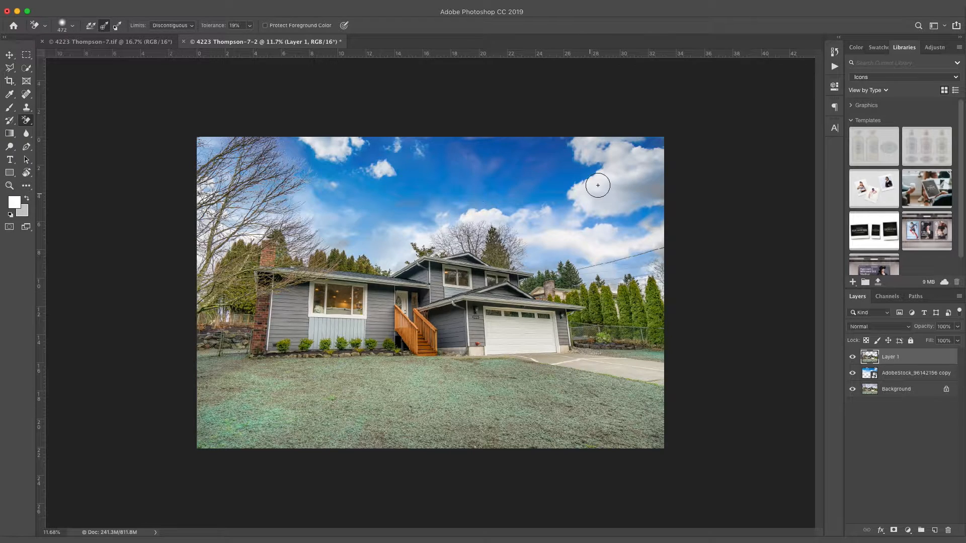
{"action": "left_click_drag", "start_coordinate": [532, 255], "coordinate": [560, 258]}
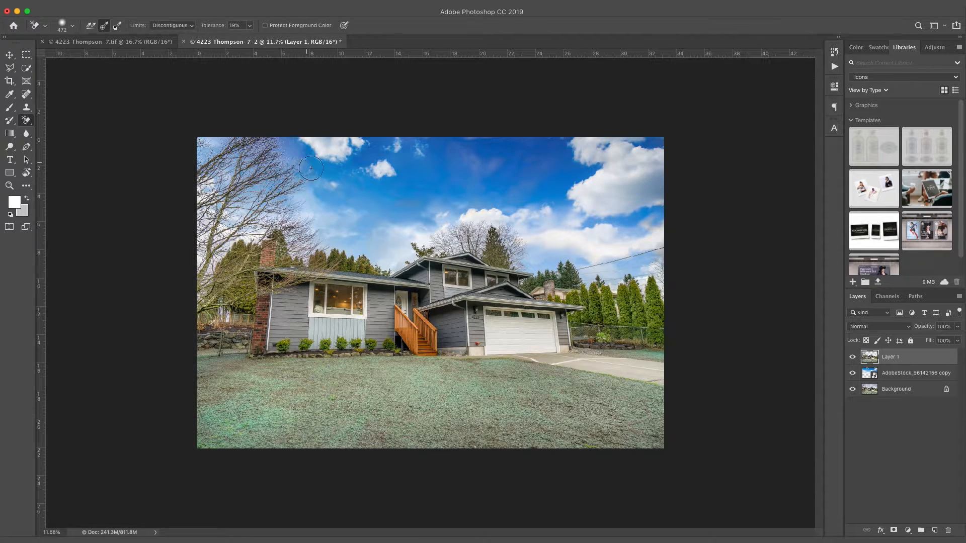
Step: Erase the pale sky around the upper-left and lower tree branches
{"action": "scroll", "coordinate": [304, 158], "scroll_direction": "up", "scroll_amount": 10}
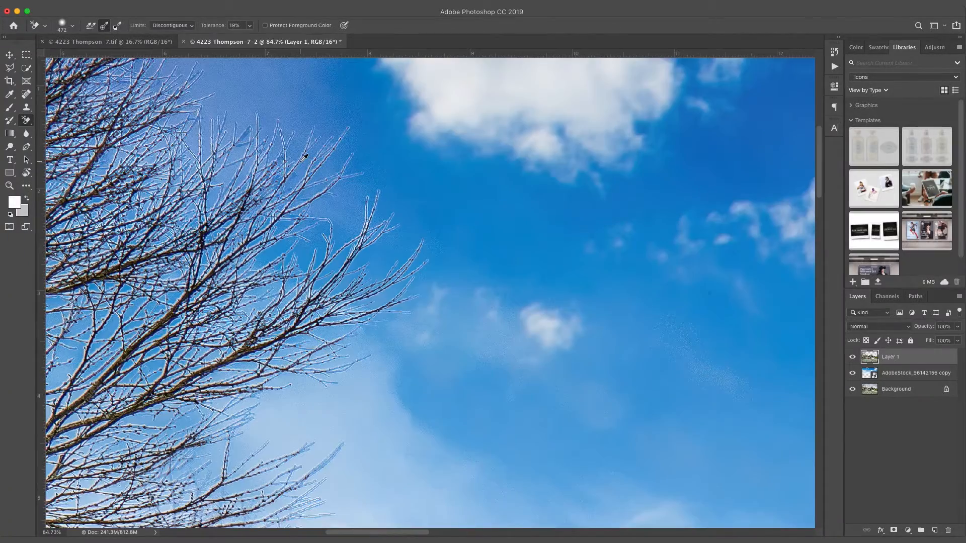
{"action": "mouse_move", "coordinate": [328, 196]}
{"action": "left_mouse_down"}
{"action": "mouse_move", "coordinate": [131, 121]}
{"action": "mouse_move", "coordinate": [100, 132]}
{"action": "left_mouse_up"}
{"action": "scroll", "coordinate": [350, 256], "scroll_direction": "down", "scroll_amount": 3}
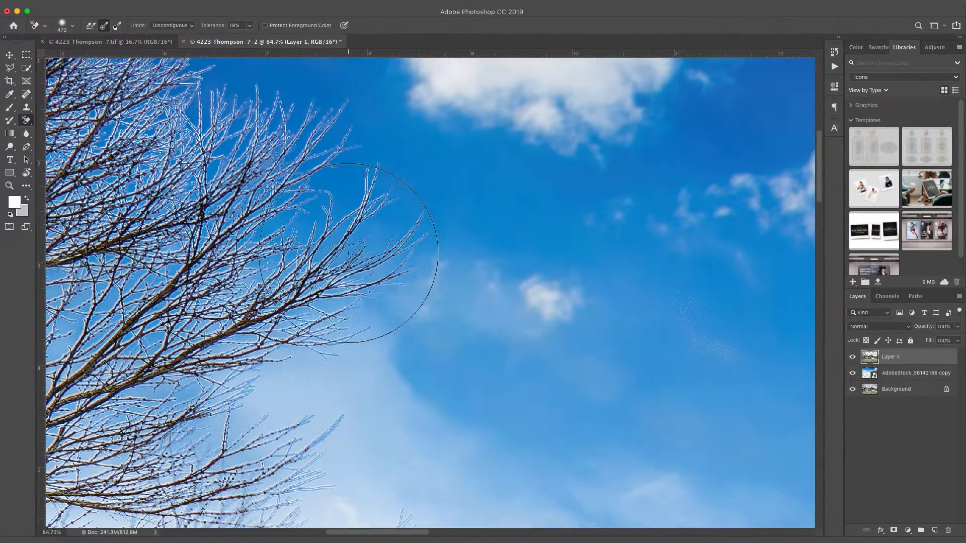
{"action": "mouse_move", "coordinate": [353, 353]}
{"action": "left_mouse_down"}
{"action": "mouse_move", "coordinate": [176, 493]}
{"action": "mouse_move", "coordinate": [356, 470]}
{"action": "mouse_move", "coordinate": [217, 418]}
{"action": "left_mouse_up"}
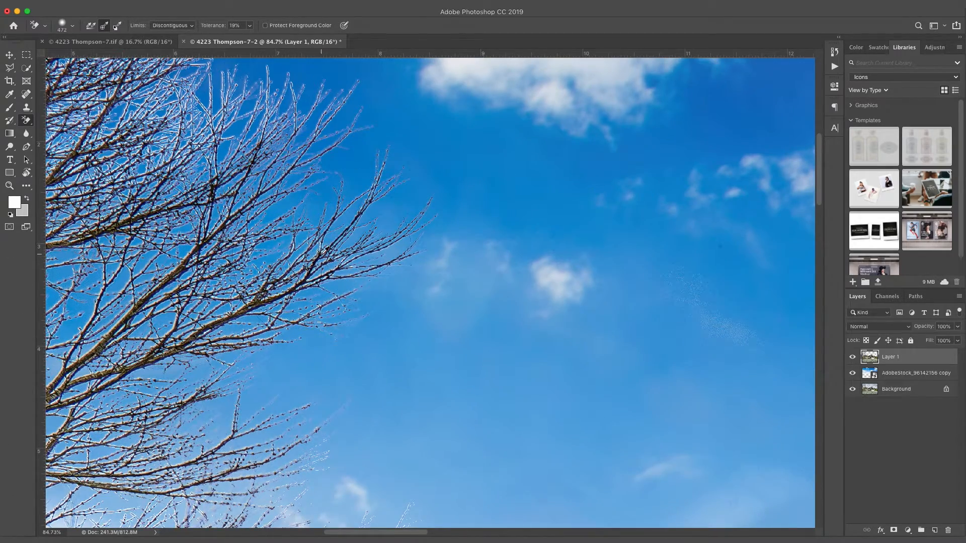
{"action": "scroll", "coordinate": [326, 254], "scroll_direction": "down", "scroll_amount": 5}
{"action": "mouse_move", "coordinate": [396, 360]}
{"action": "left_mouse_down"}
{"action": "mouse_move", "coordinate": [395, 332]}
{"action": "mouse_move", "coordinate": [107, 301]}
{"action": "mouse_move", "coordinate": [207, 302]}
{"action": "left_mouse_up"}
{"action": "mouse_move", "coordinate": [151, 253]}
{"action": "left_mouse_down"}
{"action": "mouse_move", "coordinate": [100, 191]}
{"action": "mouse_move", "coordinate": [112, 177]}
{"action": "mouse_move", "coordinate": [101, 175]}
{"action": "left_mouse_up"}
{"action": "mouse_move", "coordinate": [587, 302]}
{"action": "left_mouse_down"}
{"action": "mouse_move", "coordinate": [544, 359]}
{"action": "mouse_move", "coordinate": [505, 390]}
{"action": "mouse_move", "coordinate": [540, 425]}
{"action": "mouse_move", "coordinate": [617, 391]}
{"action": "mouse_move", "coordinate": [542, 450]}
{"action": "mouse_move", "coordinate": [495, 439]}
{"action": "mouse_move", "coordinate": [519, 414]}
{"action": "mouse_move", "coordinate": [362, 410]}
{"action": "mouse_move", "coordinate": [411, 389]}
{"action": "mouse_move", "coordinate": [379, 398]}
{"action": "left_mouse_up"}
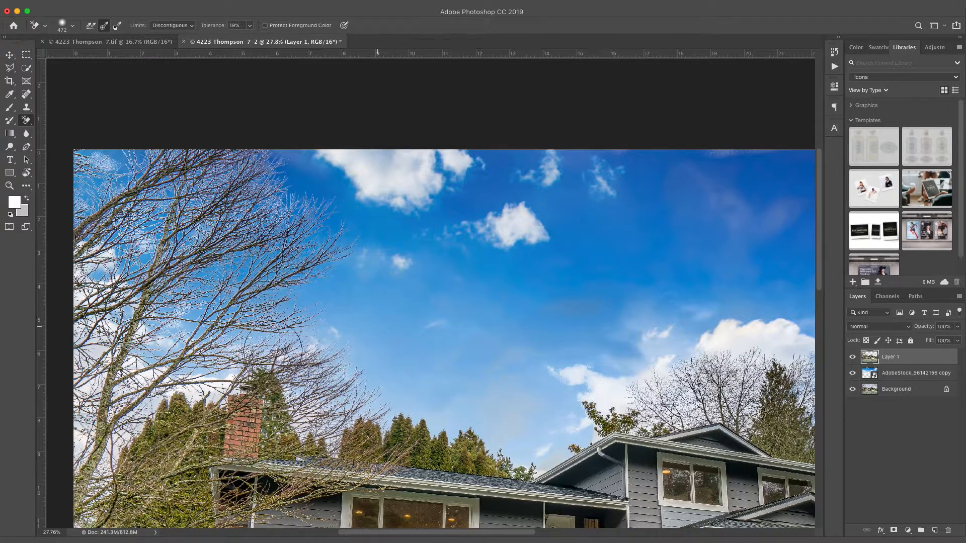
Step: Remove the haze around the right-side clouds near the power line
{"action": "scroll", "coordinate": [636, 285], "scroll_direction": "right", "scroll_amount": 5}
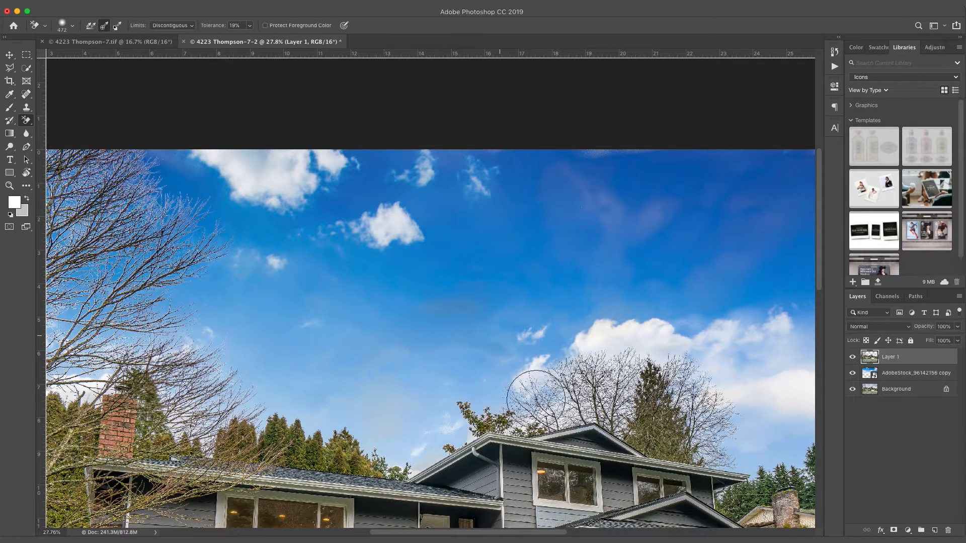
{"action": "scroll", "coordinate": [748, 352], "scroll_direction": "right", "scroll_amount": 9}
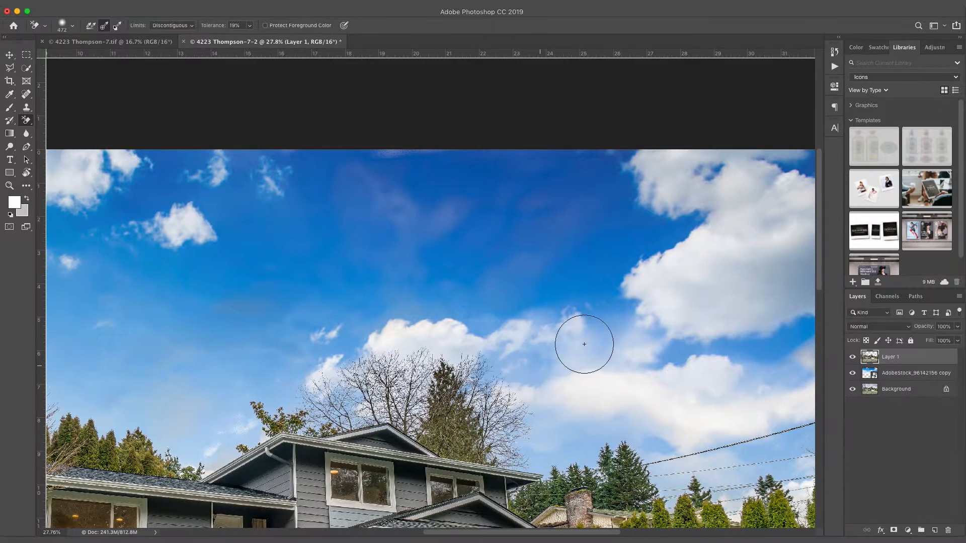
{"action": "left_click_drag", "start_coordinate": [584, 344], "coordinate": [527, 358]}
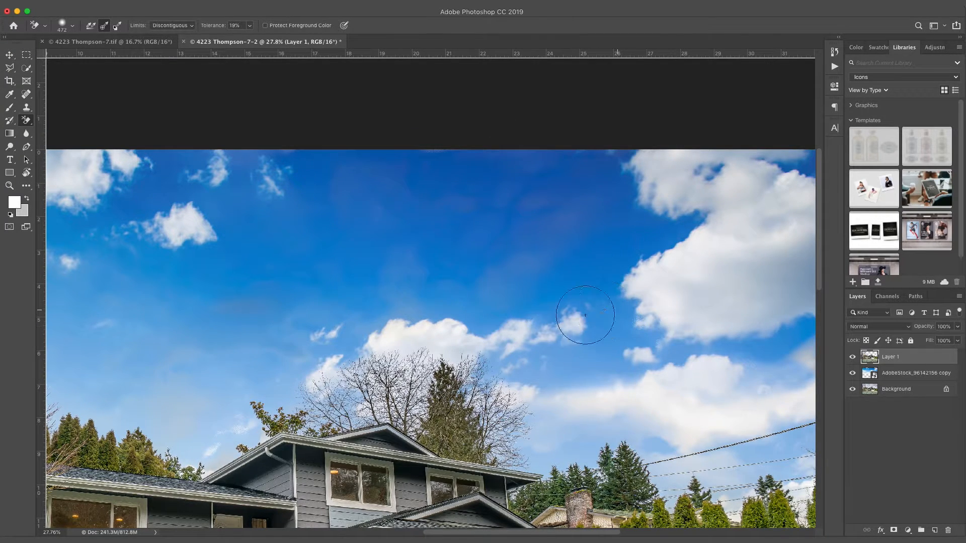
{"action": "scroll", "coordinate": [700, 327], "scroll_direction": "right", "scroll_amount": 3}
{"action": "scroll", "coordinate": [709, 330], "scroll_direction": "right", "scroll_amount": 2}
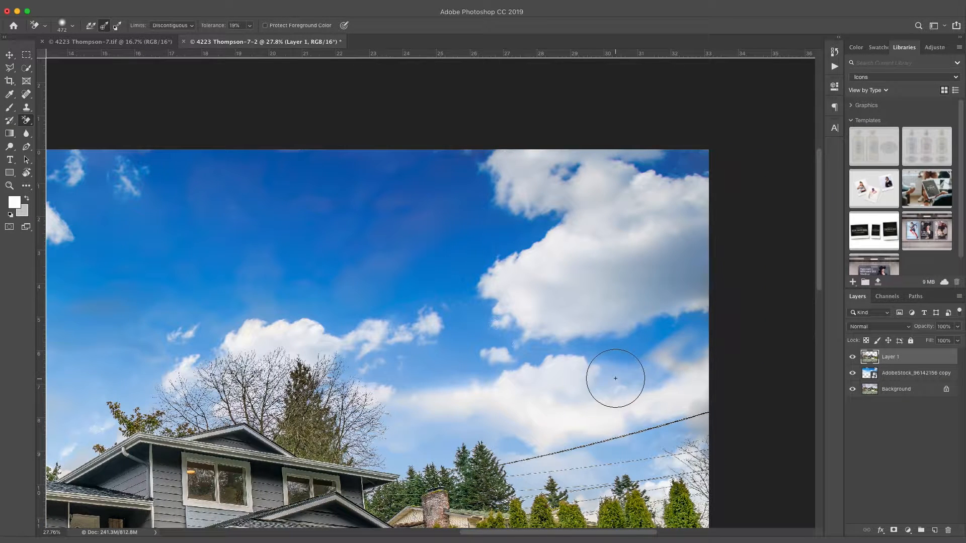
{"action": "mouse_move", "coordinate": [636, 422]}
{"action": "left_mouse_down"}
{"action": "mouse_move", "coordinate": [568, 435]}
{"action": "mouse_move", "coordinate": [661, 422]}
{"action": "mouse_move", "coordinate": [665, 456]}
{"action": "mouse_move", "coordinate": [651, 466]}
{"action": "mouse_move", "coordinate": [435, 438]}
{"action": "mouse_move", "coordinate": [501, 429]}
{"action": "mouse_move", "coordinate": [411, 398]}
{"action": "left_mouse_up"}
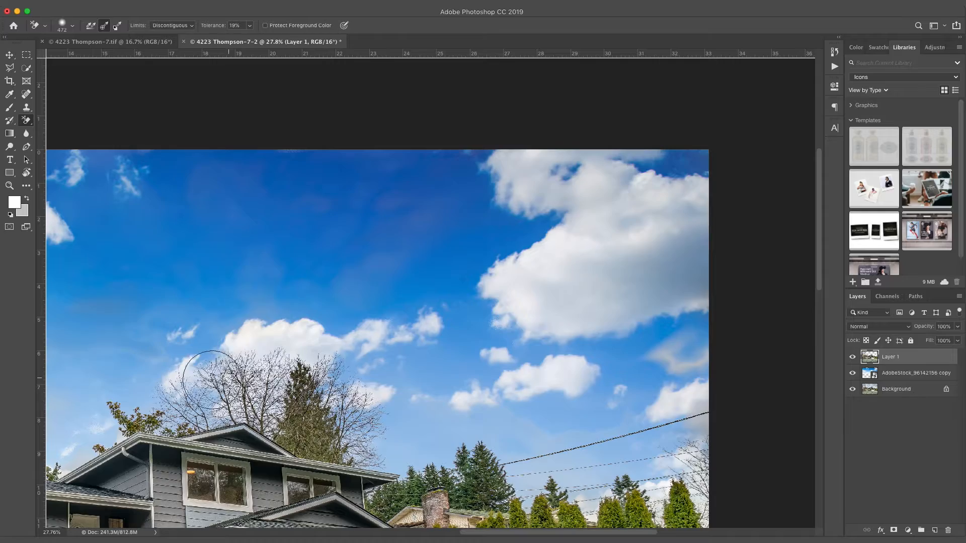
Step: Fit the photo in the window, create Layer 1 copy, and hide the original Layer 1
{"action": "key", "text": "super+0"}
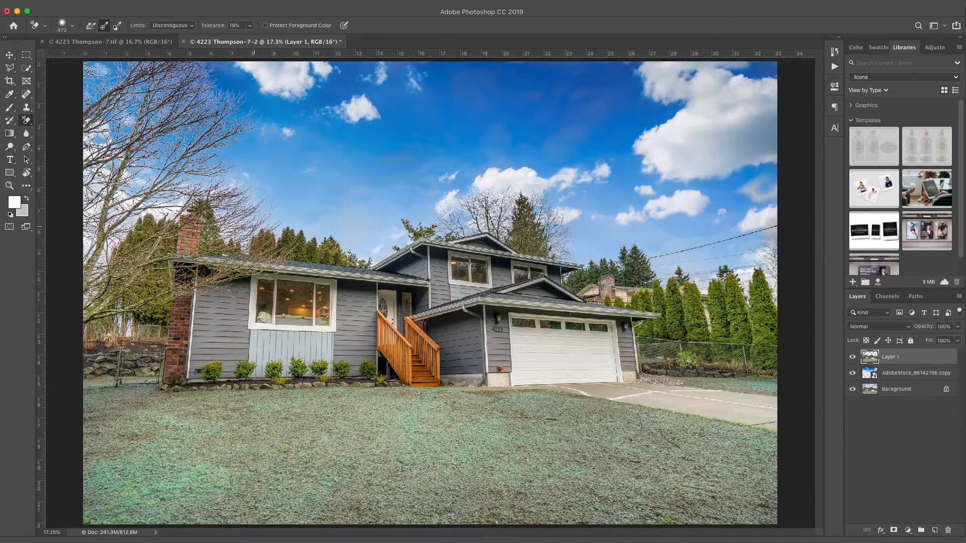
{"action": "scroll", "coordinate": [248, 126], "scroll_direction": "down", "scroll_amount": 3}
{"action": "scroll", "coordinate": [249, 126], "scroll_direction": "up", "scroll_amount": 3}
{"action": "scroll", "coordinate": [252, 126], "scroll_direction": "down", "scroll_amount": 3}
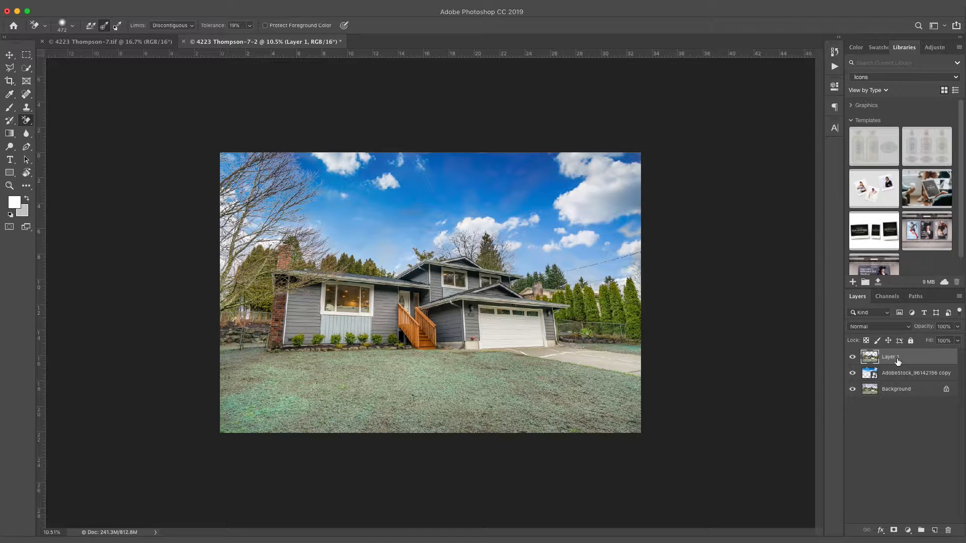
{"action": "key", "text": "super+j"}
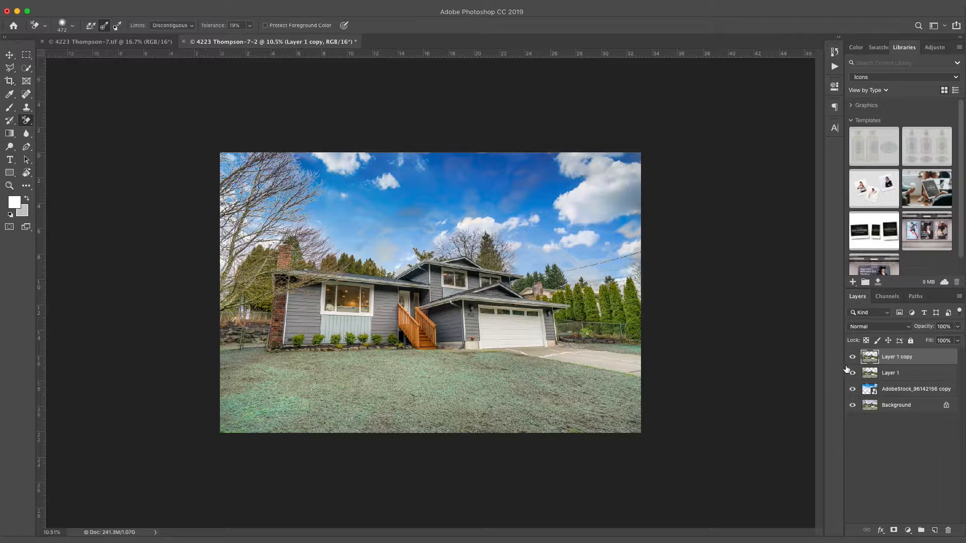
{"action": "left_click", "coordinate": [853, 373]}
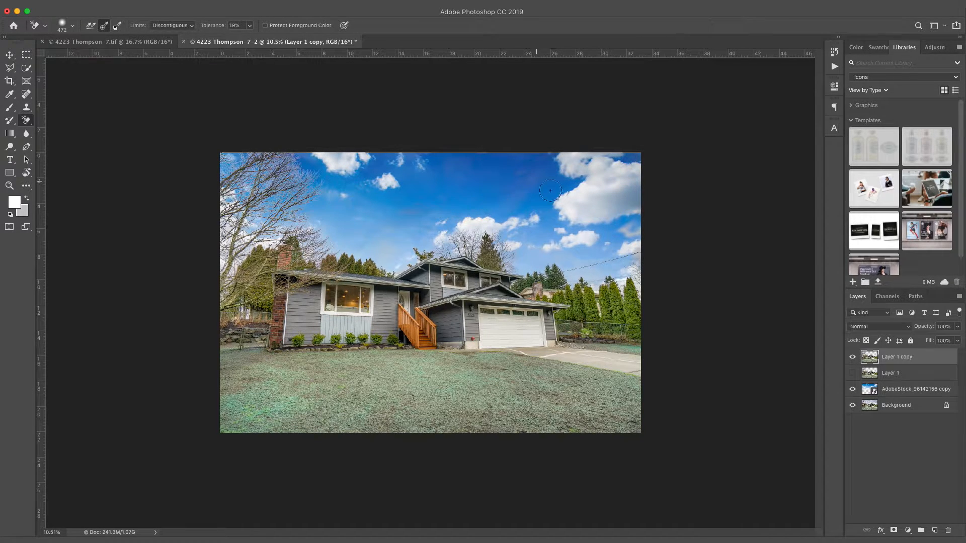
Step: Wipe the remaining wispy haze with the standard Eraser, then select the Blur Tool
{"action": "right_click", "coordinate": [24, 121]}
{"action": "left_click", "coordinate": [70, 120]}
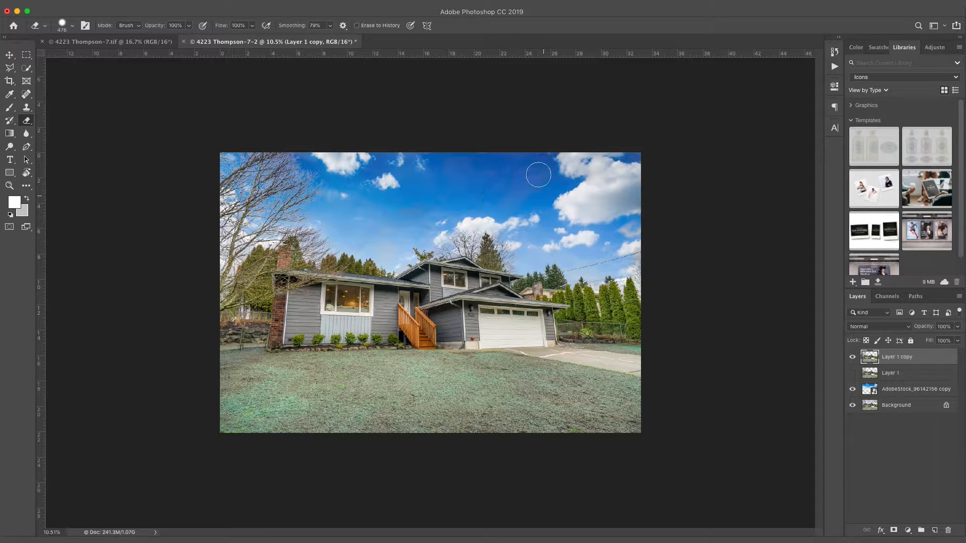
{"action": "mouse_move", "coordinate": [387, 166]}
{"action": "left_mouse_down"}
{"action": "mouse_move", "coordinate": [341, 159]}
{"action": "mouse_move", "coordinate": [349, 192]}
{"action": "left_mouse_up"}
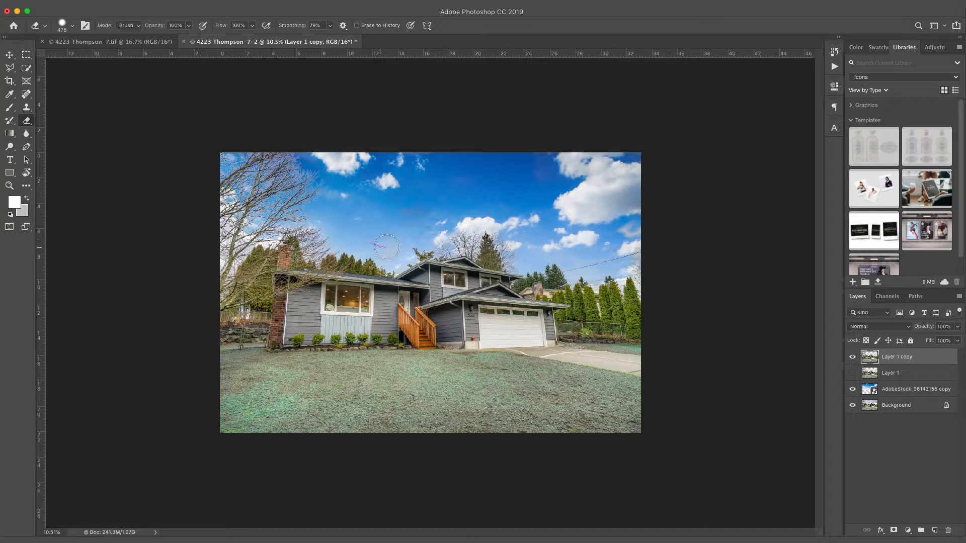
{"action": "mouse_move", "coordinate": [424, 220]}
{"action": "left_mouse_down"}
{"action": "mouse_move", "coordinate": [512, 199]}
{"action": "mouse_move", "coordinate": [599, 197]}
{"action": "mouse_move", "coordinate": [629, 224]}
{"action": "left_mouse_up"}
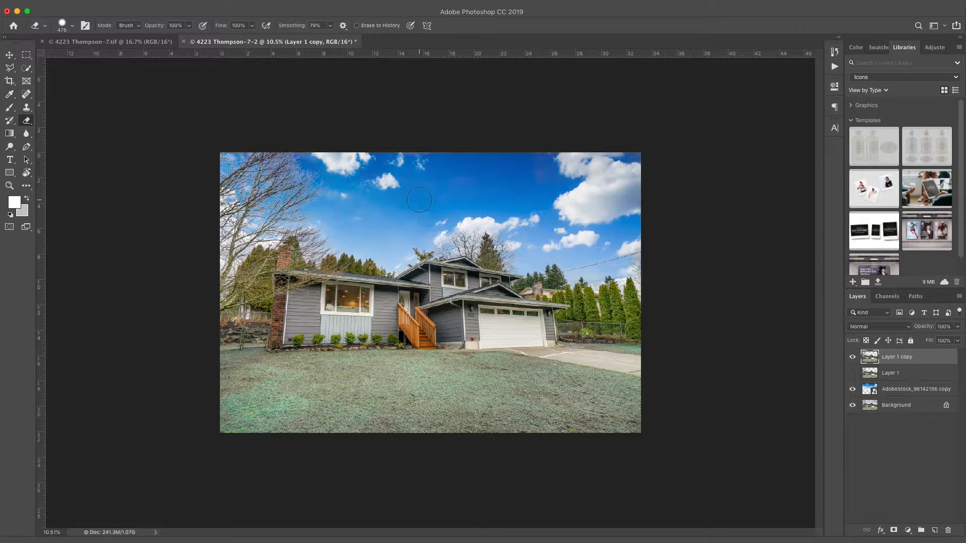
{"action": "left_click_drag", "start_coordinate": [26, 134], "coordinate": [66, 134]}
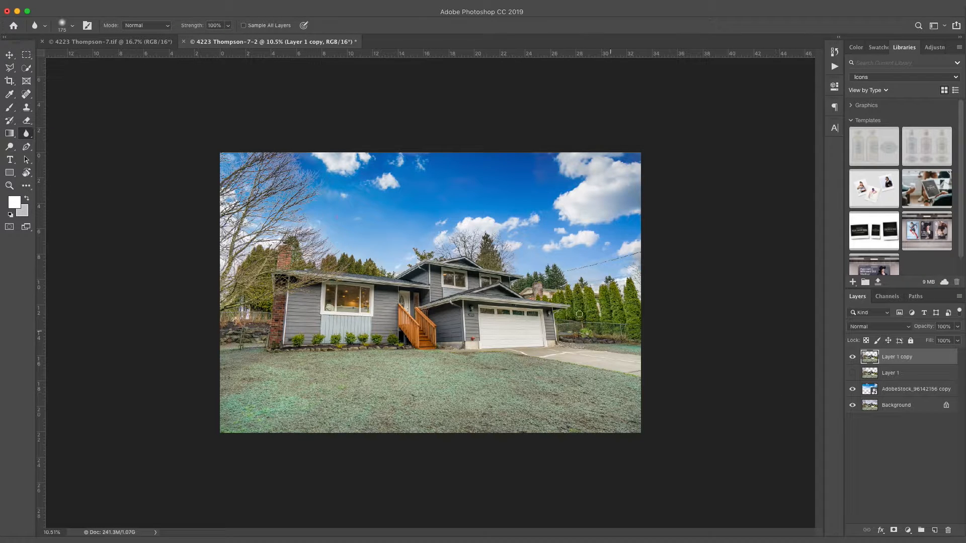
Step: Set the blur brush to 444 px and blur the tree branches against the sky
{"action": "right_click", "coordinate": [342, 188]}
{"action": "left_click_drag", "start_coordinate": [453, 214], "coordinate": [449, 211]}
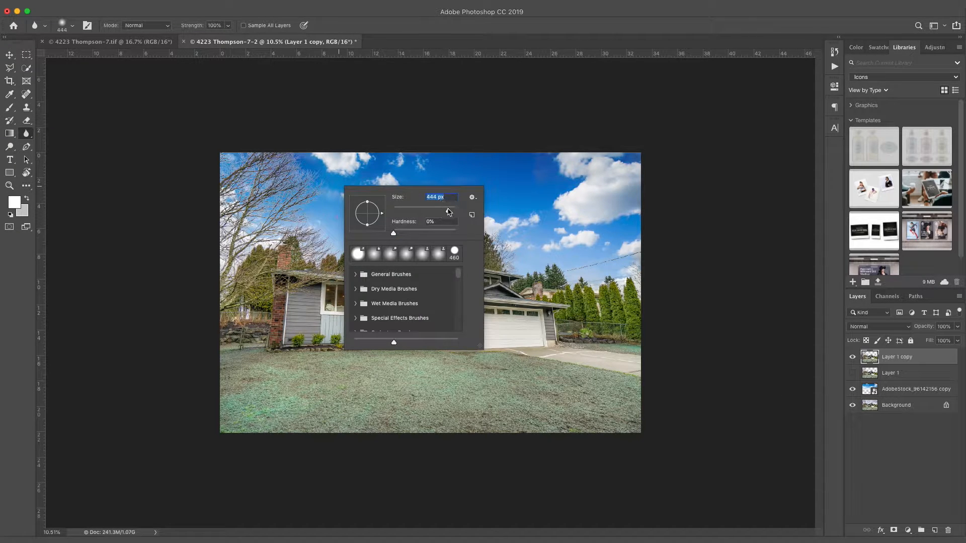
{"action": "left_click", "coordinate": [319, 181]}
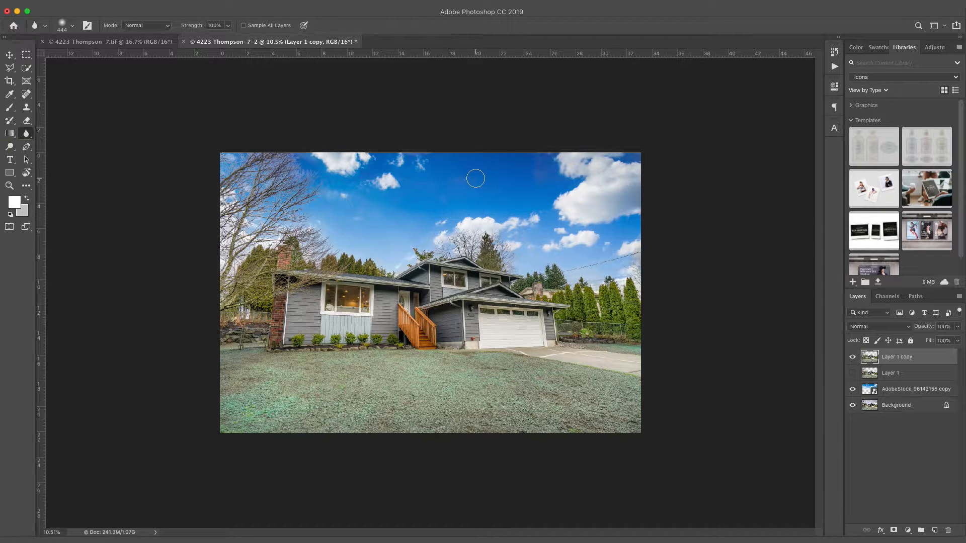
{"action": "key", "text": "v"}
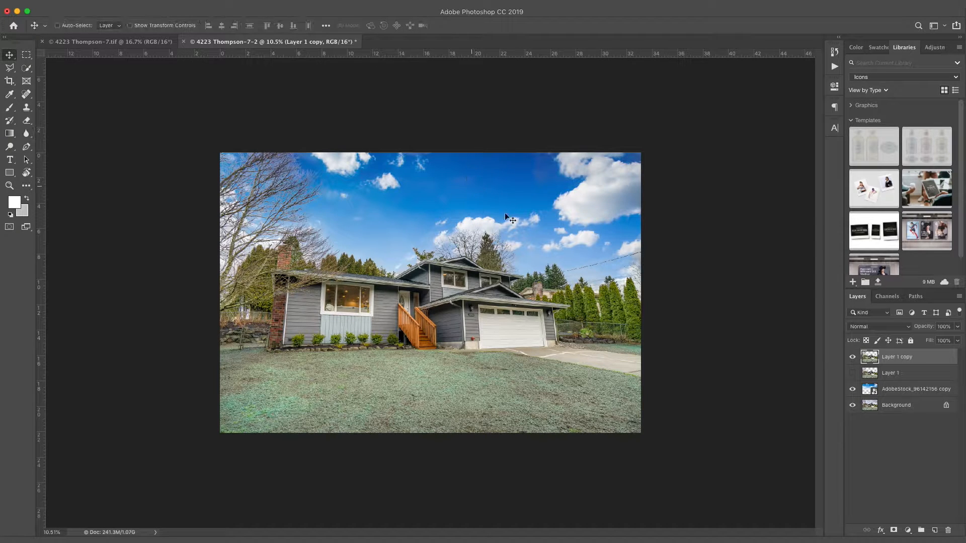
Step: Scale the AdobeStock sky layer to about 282% and shift it left and down
{"action": "left_click", "coordinate": [901, 389]}
{"action": "left_click_drag", "start_coordinate": [477, 214], "coordinate": [481, 159]}
{"action": "scroll", "coordinate": [479, 160], "scroll_direction": "down", "scroll_amount": 3}
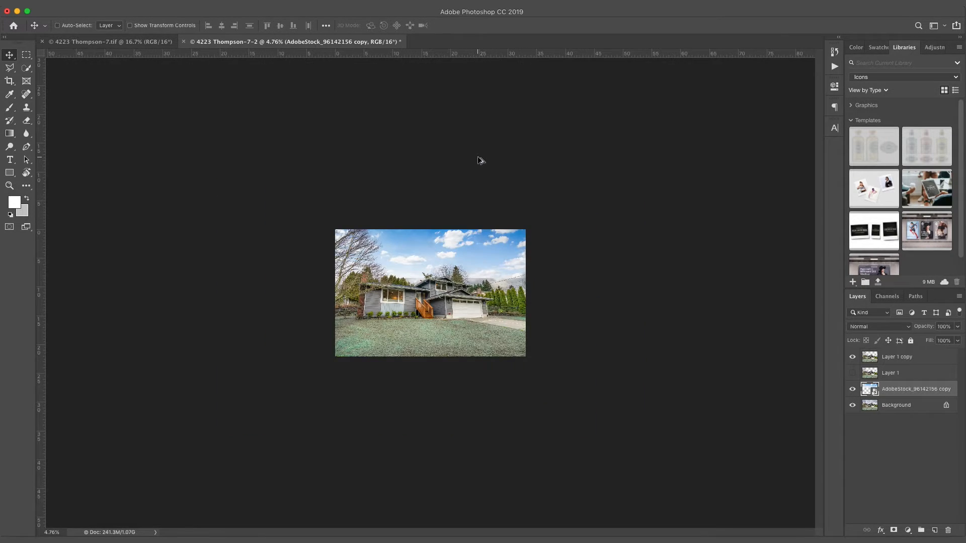
{"action": "scroll", "coordinate": [479, 160], "scroll_direction": "up", "scroll_amount": 4}
{"action": "key", "text": "ctrl+t"}
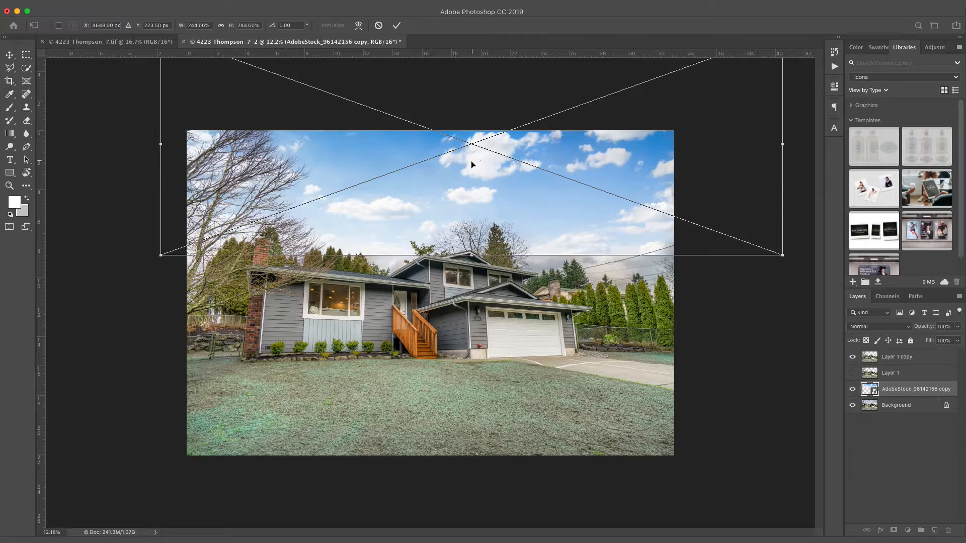
{"action": "left_click_drag", "start_coordinate": [782, 256], "coordinate": [883, 276]}
{"action": "left_click_drag", "start_coordinate": [673, 210], "coordinate": [602, 216]}
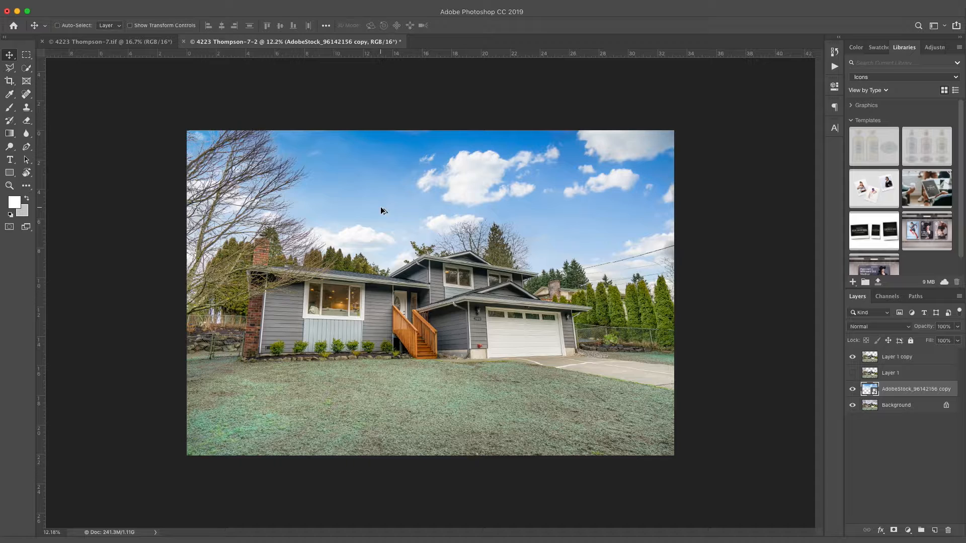
Step: Switch back to the Background Eraser with Layer 1 copy selected
{"action": "key", "text": "e"}
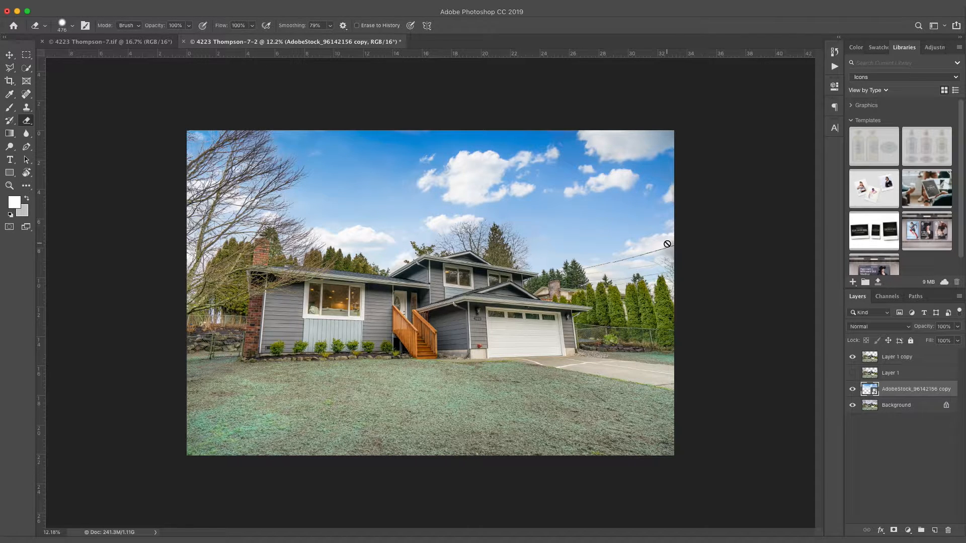
{"action": "right_click", "coordinate": [31, 119]}
{"action": "left_click", "coordinate": [65, 128]}
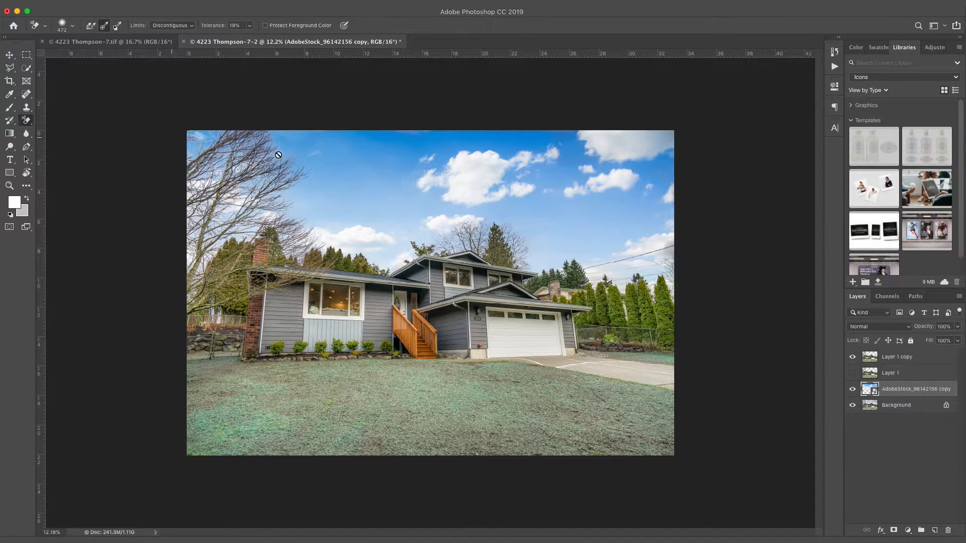
{"action": "left_click", "coordinate": [899, 358]}
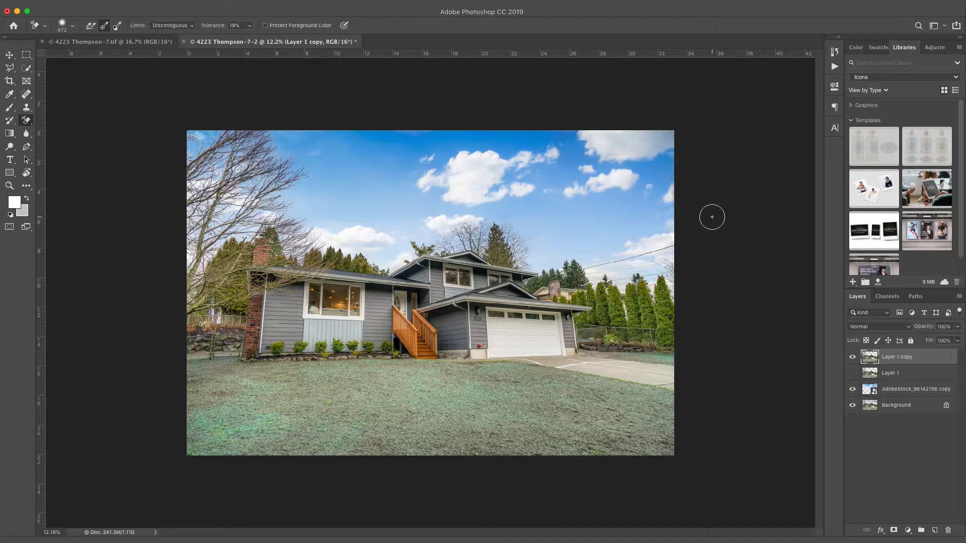
Step: Add a Curves adjustment layer and shape its points to brighten the composite
{"action": "left_click", "coordinate": [909, 532]}
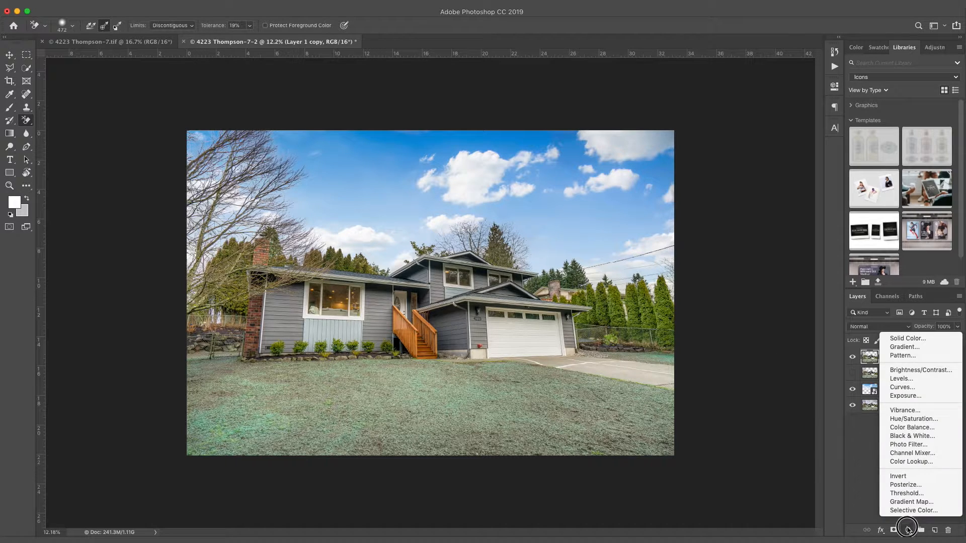
{"action": "left_click", "coordinate": [909, 393]}
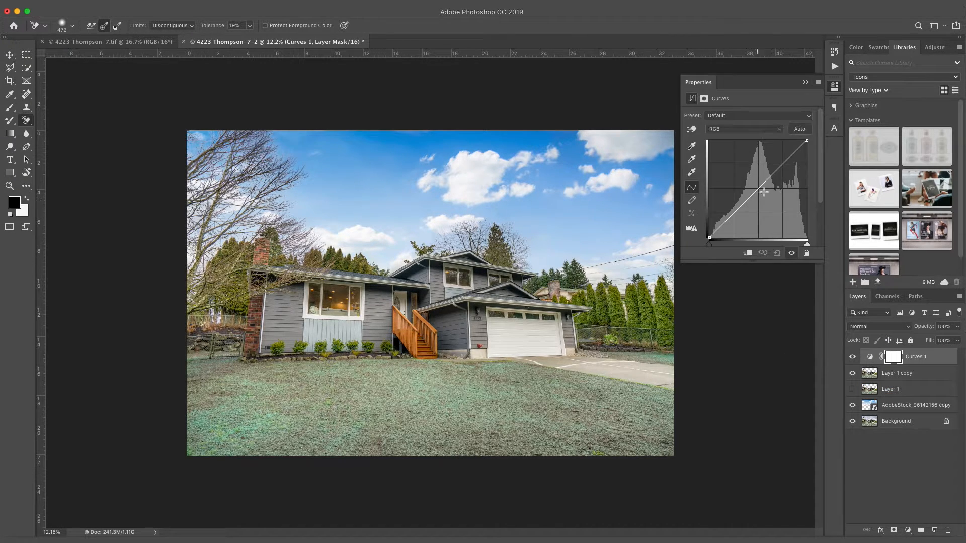
{"action": "left_click", "coordinate": [788, 163]}
{"action": "left_click", "coordinate": [769, 181]}
{"action": "left_click", "coordinate": [747, 203]}
{"action": "left_click", "coordinate": [731, 220]}
{"action": "left_click", "coordinate": [751, 203]}
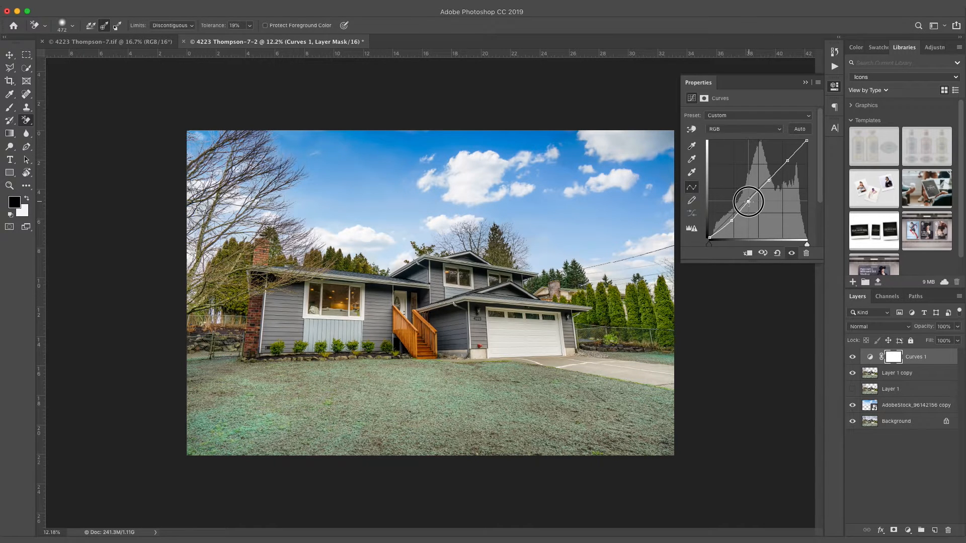
{"action": "mouse_move", "coordinate": [749, 202]}
{"action": "left_mouse_down"}
{"action": "mouse_move", "coordinate": [771, 179]}
{"action": "mouse_move", "coordinate": [748, 201]}
{"action": "left_mouse_up"}
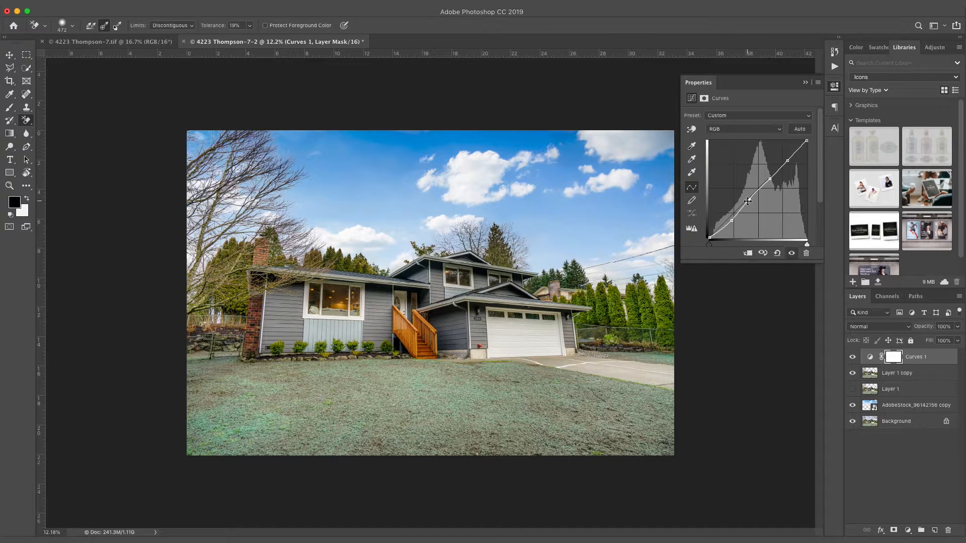
{"action": "left_click_drag", "start_coordinate": [733, 220], "coordinate": [729, 219]}
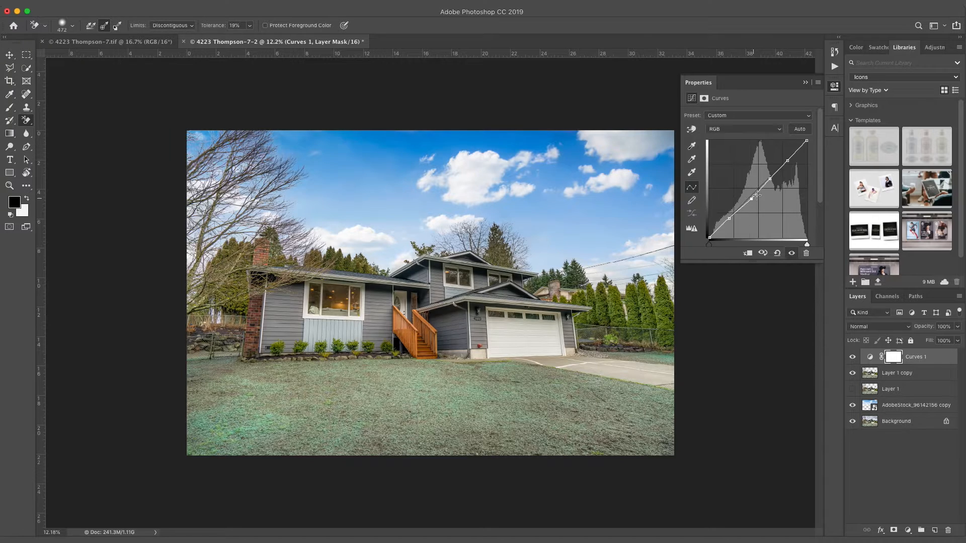
{"action": "left_click_drag", "start_coordinate": [771, 178], "coordinate": [787, 161]}
{"action": "left_click", "coordinate": [853, 356]}
{"action": "left_click", "coordinate": [854, 357]}
{"action": "left_click", "coordinate": [854, 358]}
{"action": "left_click", "coordinate": [853, 358]}
{"action": "left_click", "coordinate": [852, 357]}
{"action": "left_click", "coordinate": [852, 357]}
{"action": "left_click_drag", "start_coordinate": [731, 222], "coordinate": [750, 202]}
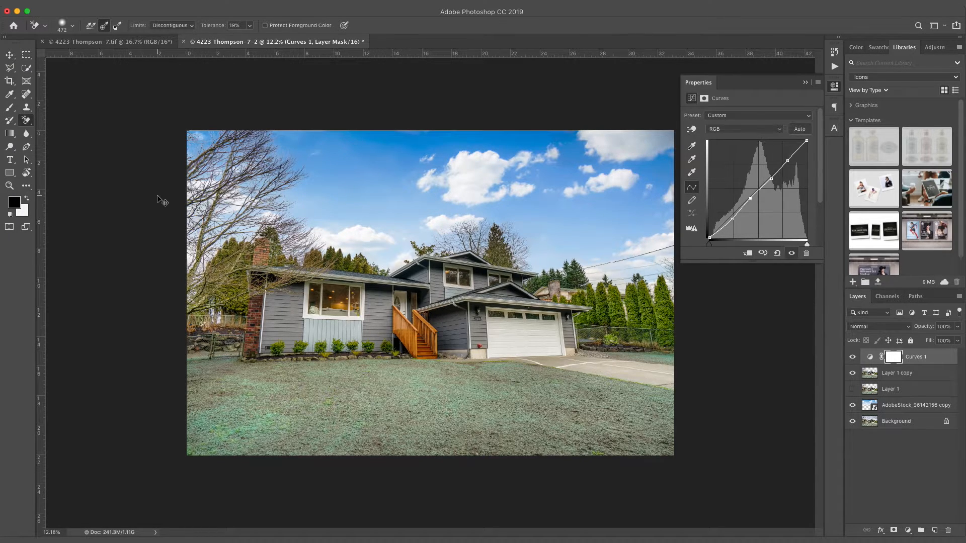
{"action": "key", "text": "super+s"}
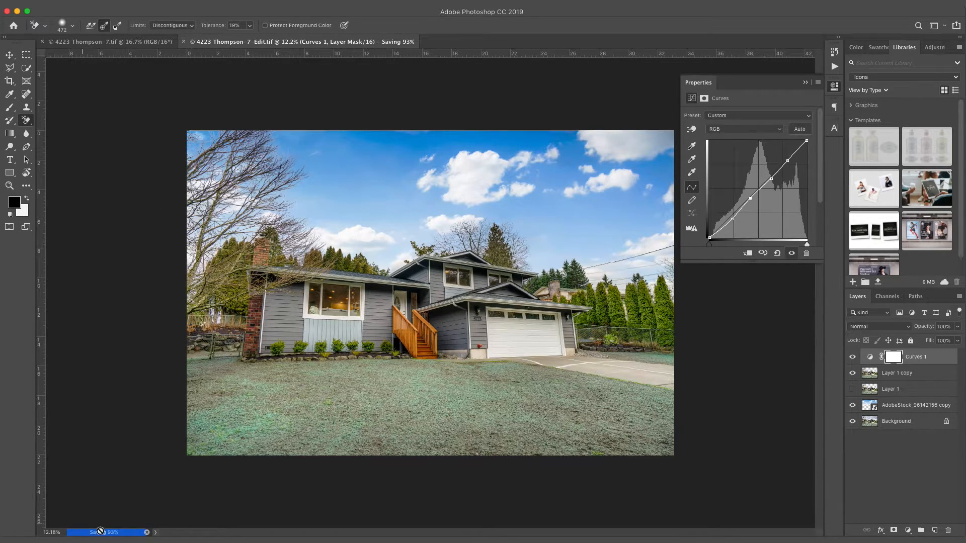
{"action": "key", "text": "ctrl+Left"}
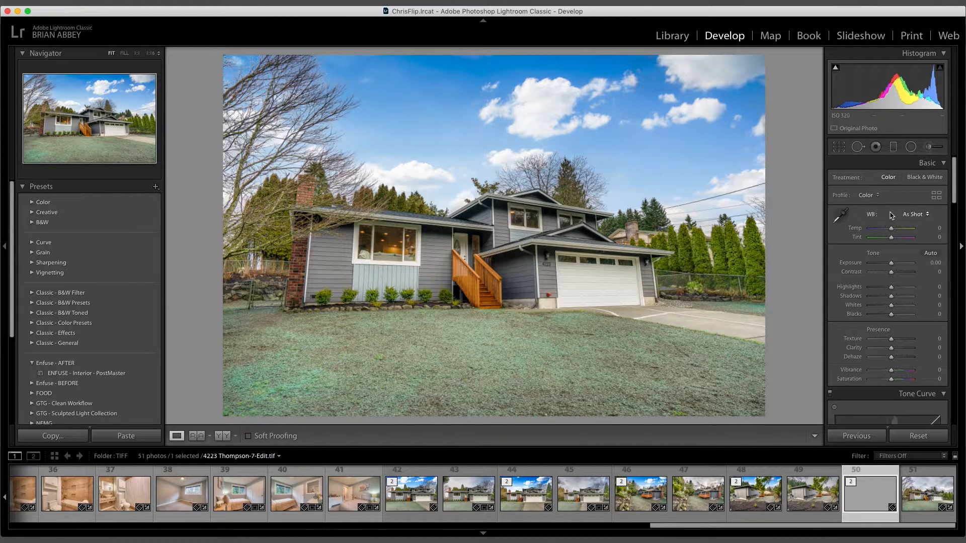
{"action": "scroll", "coordinate": [892, 221], "scroll_direction": "down", "scroll_amount": 10}
{"action": "scroll", "coordinate": [893, 229], "scroll_direction": "down", "scroll_amount": 15}
{"action": "scroll", "coordinate": [893, 231], "scroll_direction": "down", "scroll_amount": 12}
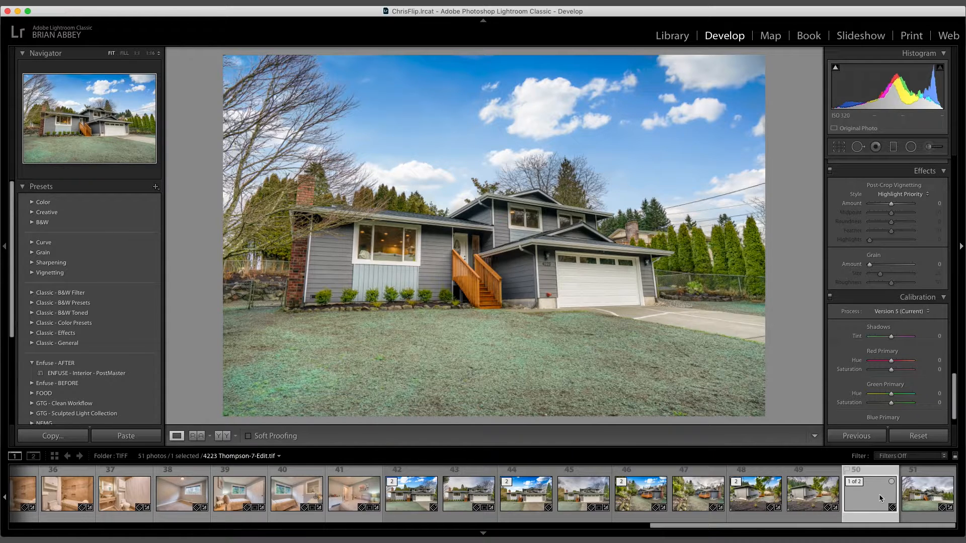
{"action": "left_click", "coordinate": [921, 494]}
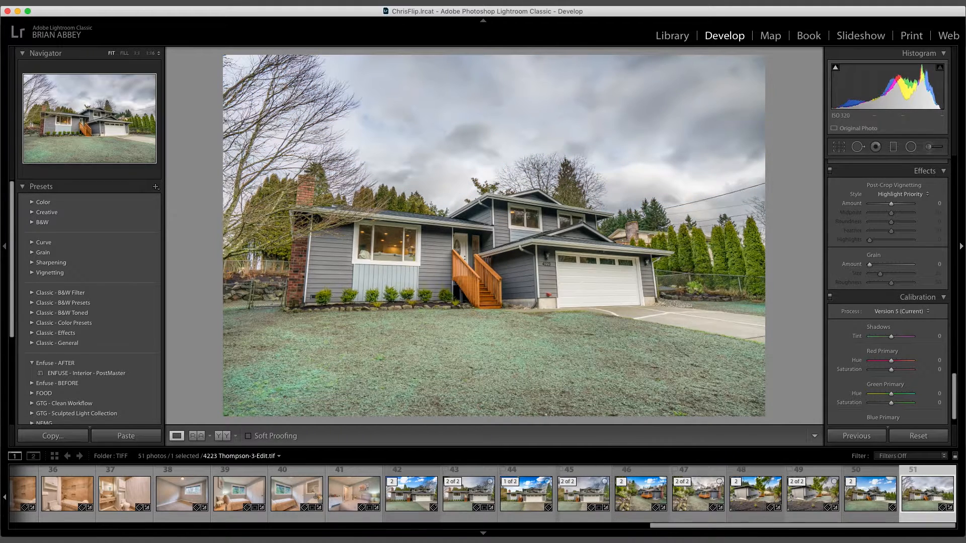
{"action": "key", "text": "Left"}
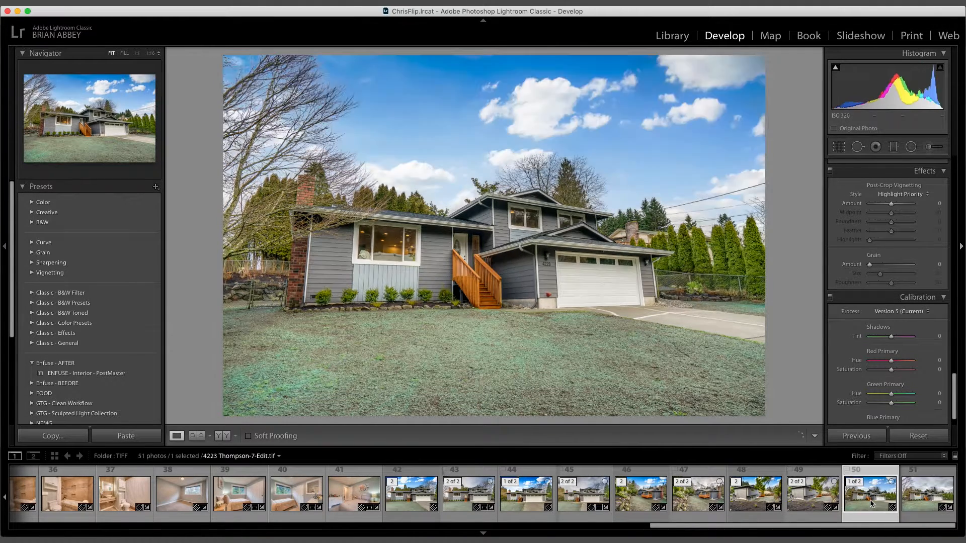
{"action": "left_click", "coordinate": [931, 499]}
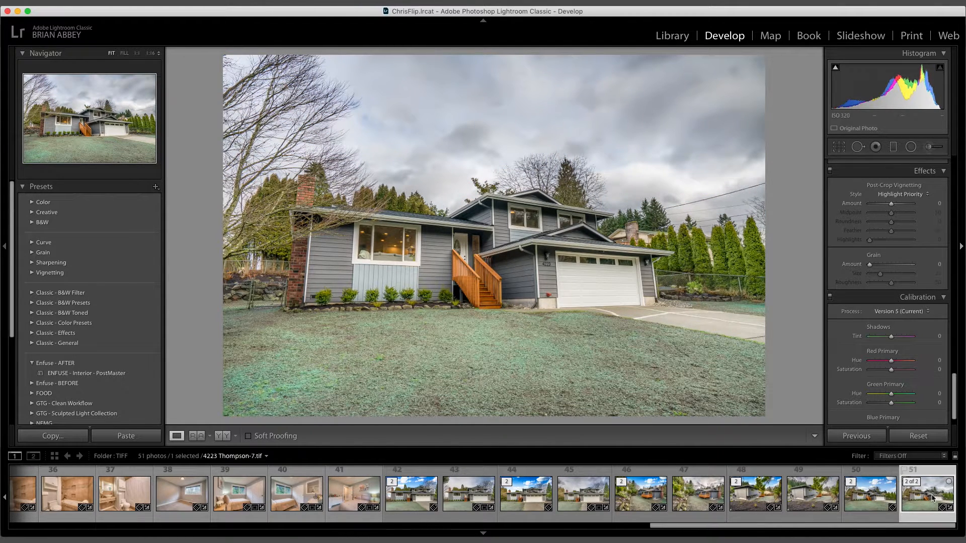
{"action": "key", "text": "Left"}
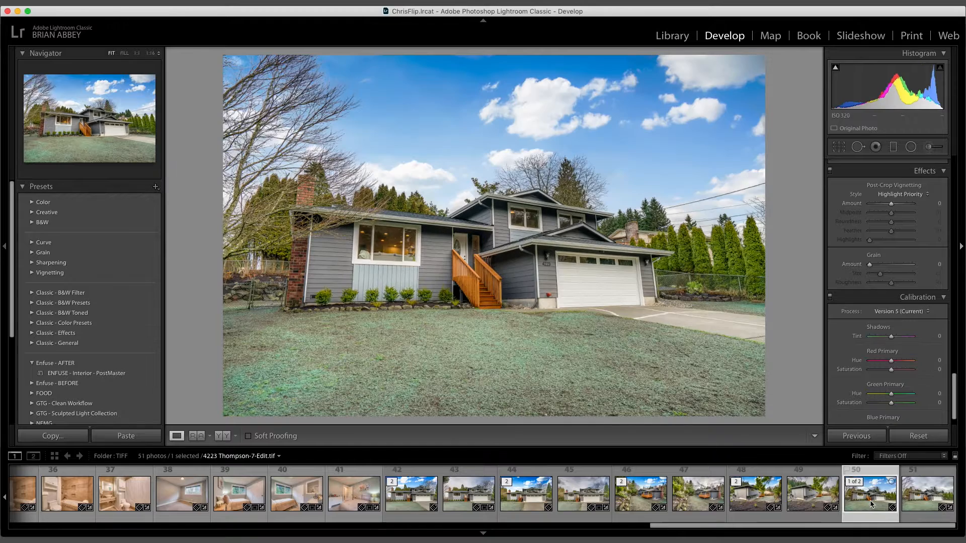
{"action": "left_click", "coordinate": [926, 501]}
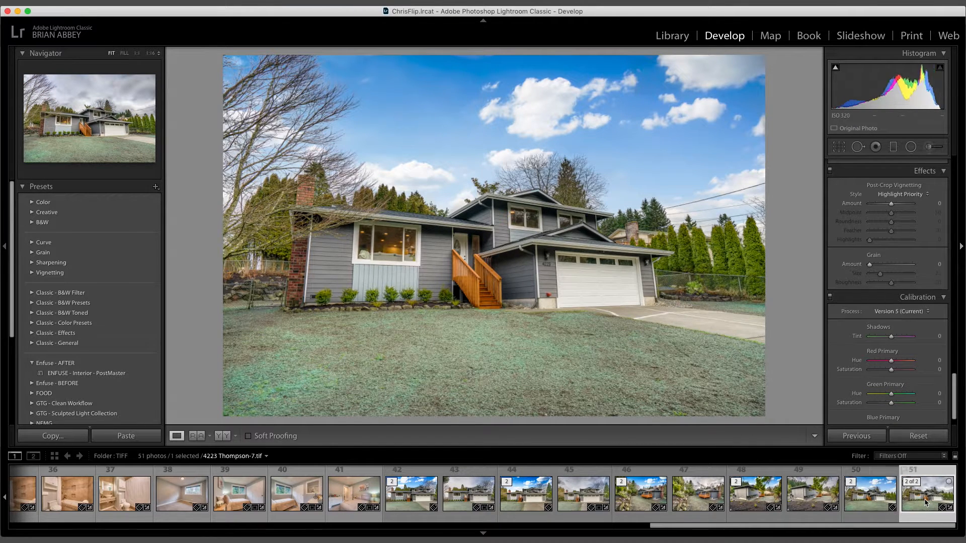
{"action": "left_click", "coordinate": [871, 496]}
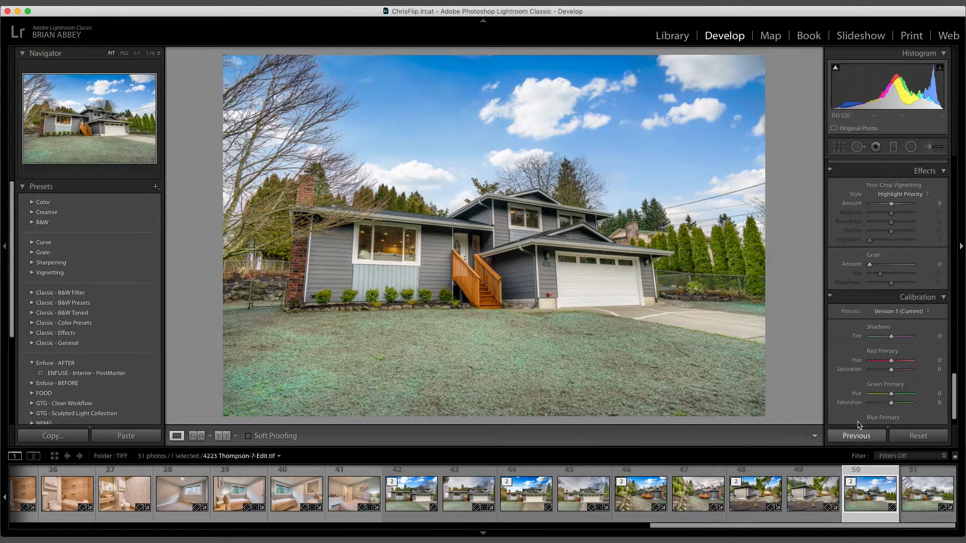
Step: Lower the edited photo's Clarity to -19
{"action": "scroll", "coordinate": [880, 258], "scroll_direction": "up", "scroll_amount": 15}
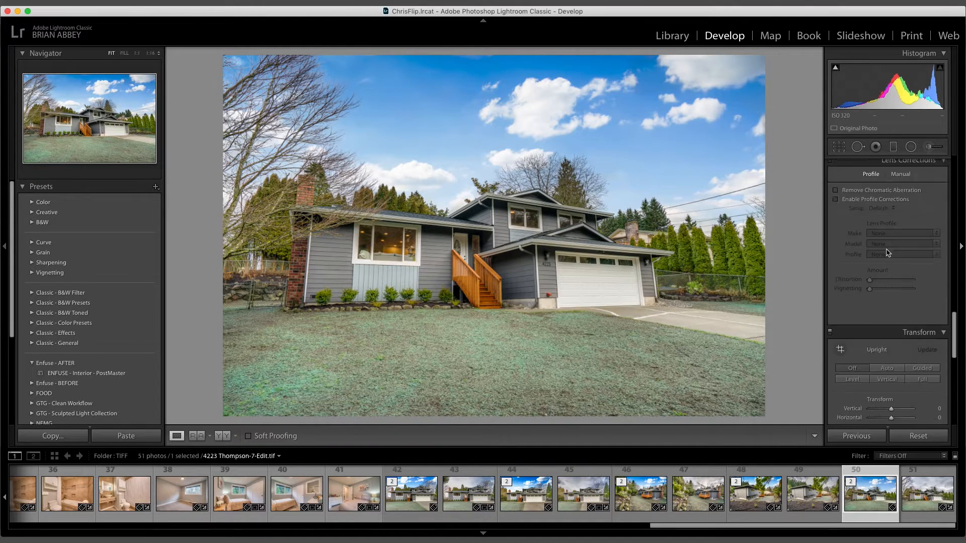
{"action": "scroll", "coordinate": [887, 249], "scroll_direction": "down", "scroll_amount": 5}
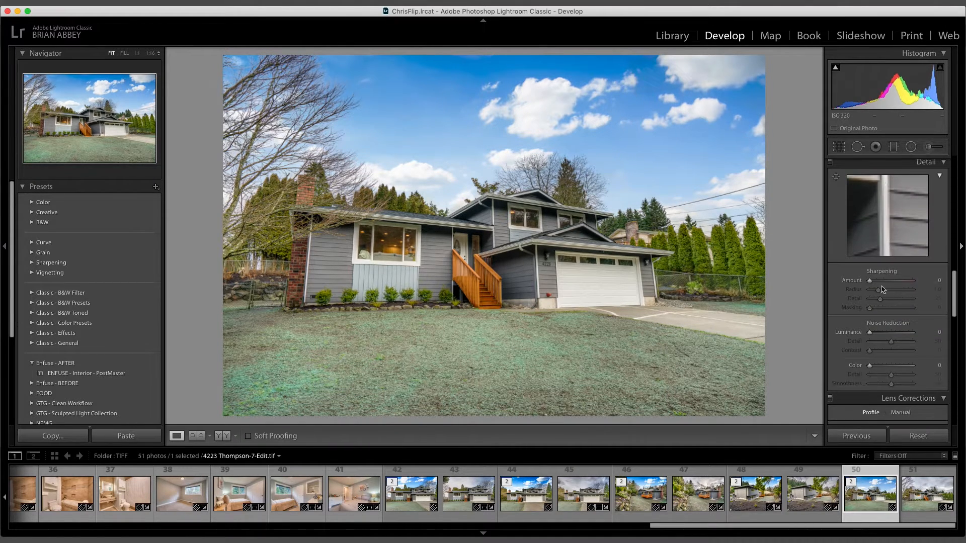
{"action": "scroll", "coordinate": [894, 282], "scroll_direction": "up", "scroll_amount": 15}
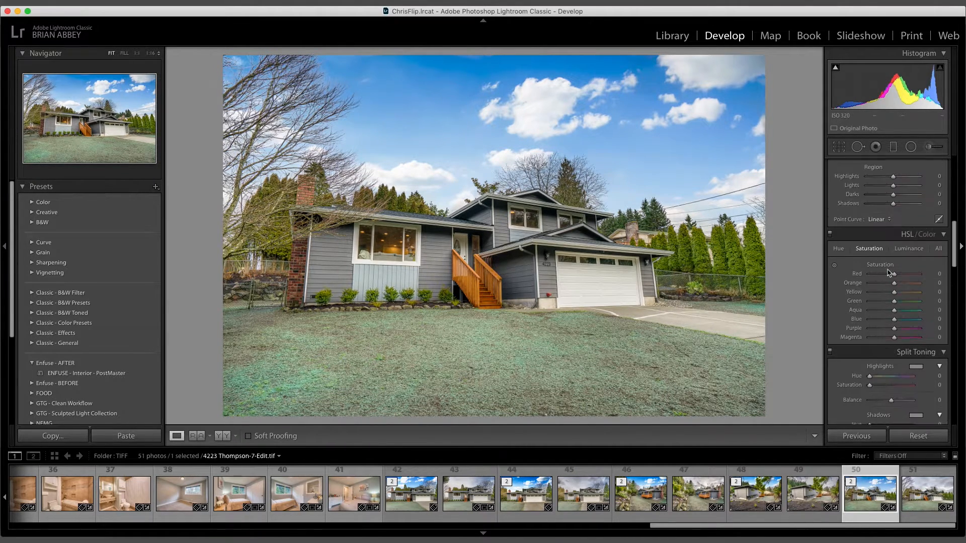
{"action": "scroll", "coordinate": [888, 272], "scroll_direction": "up", "scroll_amount": 6}
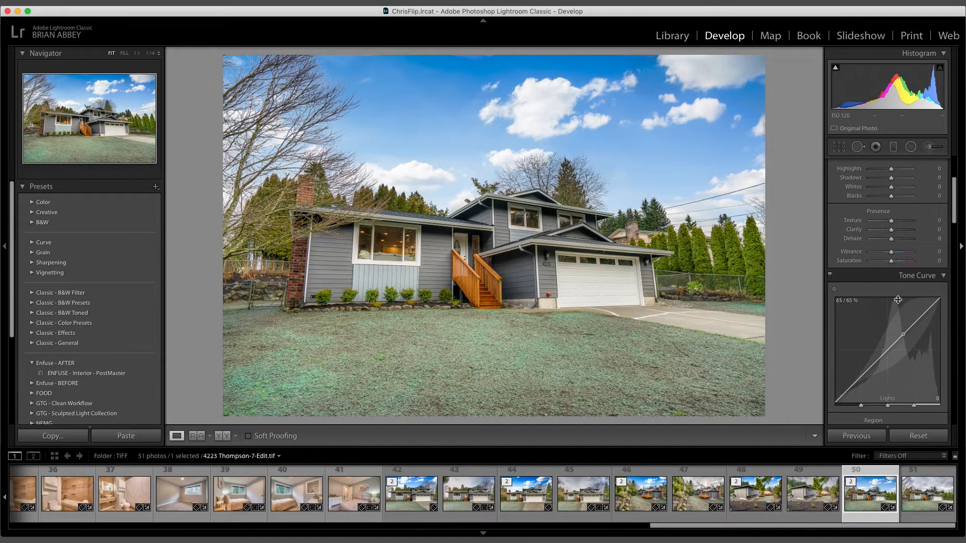
{"action": "mouse_move", "coordinate": [890, 229]}
{"action": "left_mouse_down"}
{"action": "mouse_move", "coordinate": [882, 229]}
{"action": "mouse_move", "coordinate": [890, 232]}
{"action": "left_mouse_up"}
{"action": "left_click_drag", "start_coordinate": [889, 232], "coordinate": [886, 231]}
Step: Export thumbnail 50 using Export with Previous settings
{"action": "scroll", "coordinate": [896, 352], "scroll_direction": "down", "scroll_amount": 1}
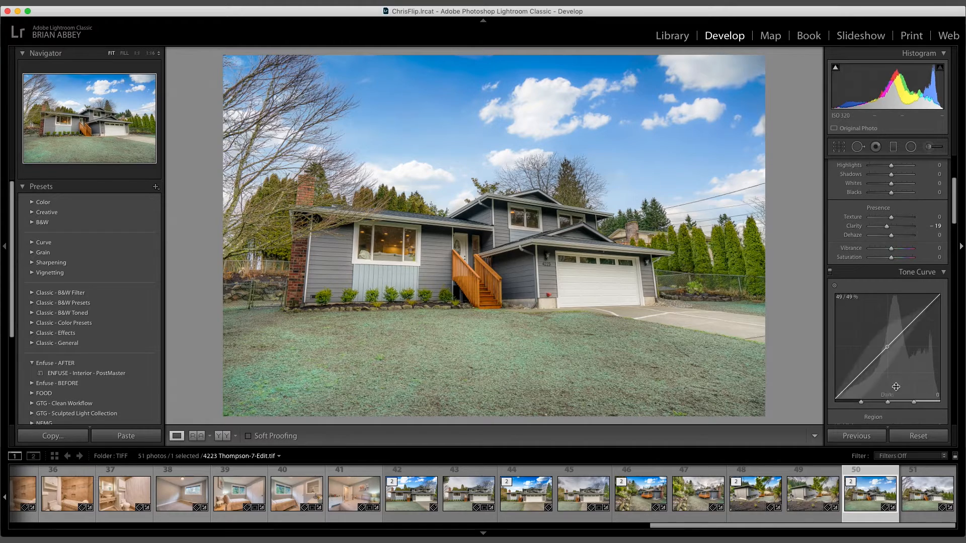
{"action": "right_click", "coordinate": [863, 496]}
{"action": "mouse_move", "coordinate": [861, 480]}
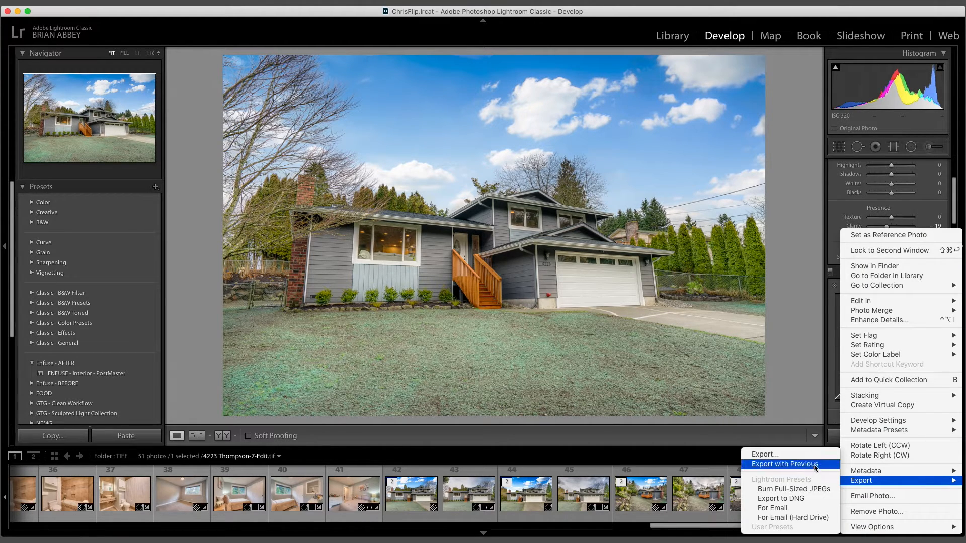
{"action": "left_click", "coordinate": [815, 413]}
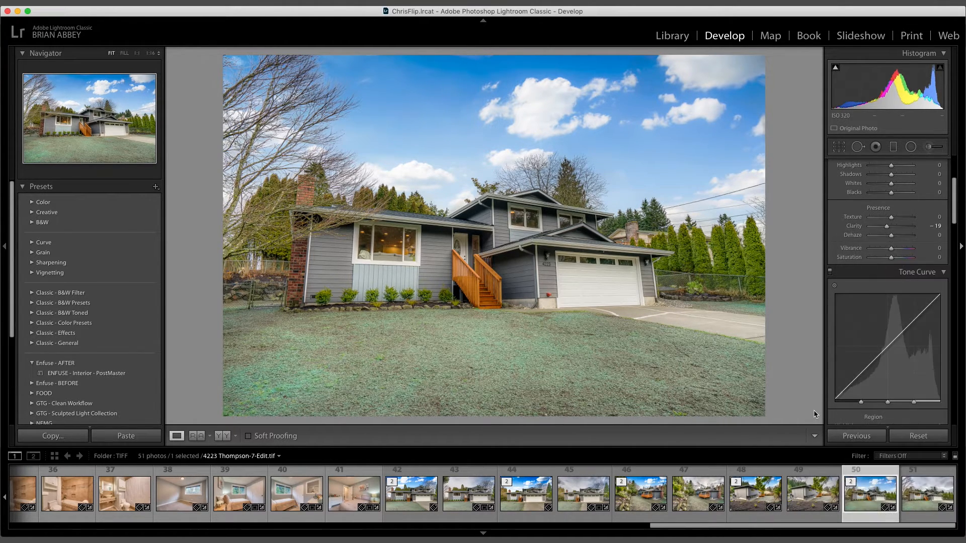